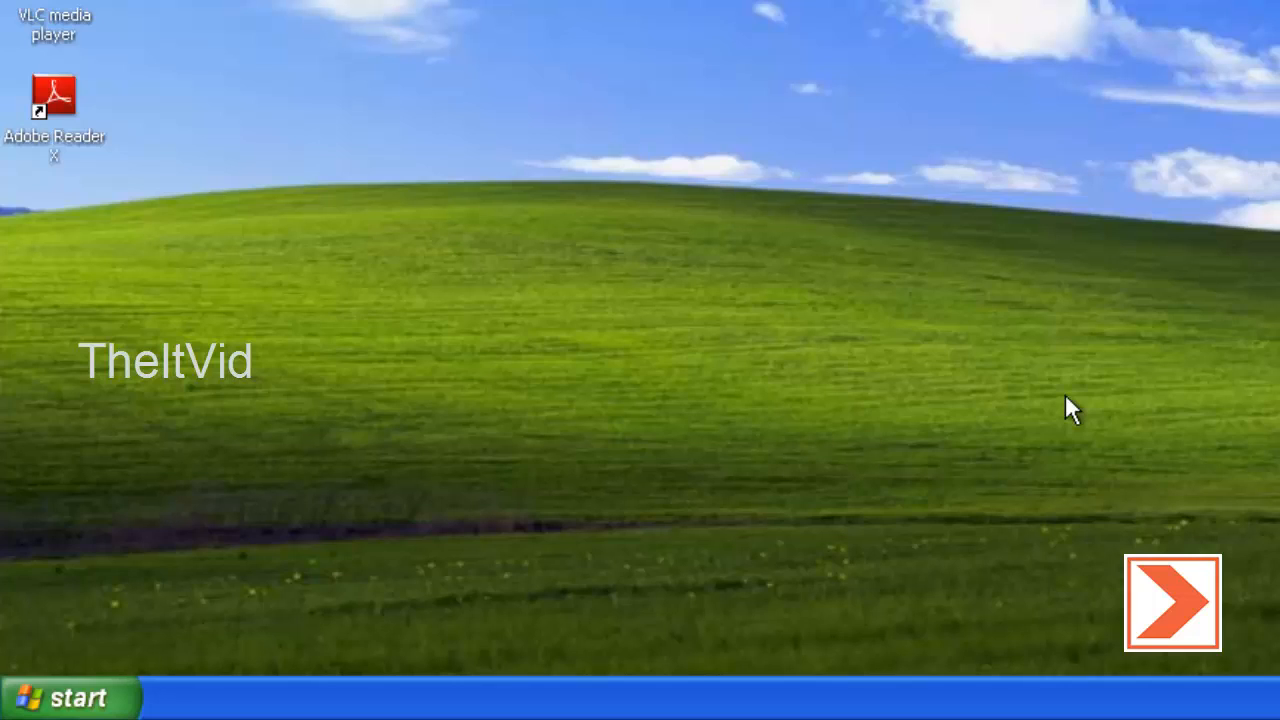
Open a Command Prompt and run echo %username% to look up the current account name.
{"action": "key", "text": "super+r"}
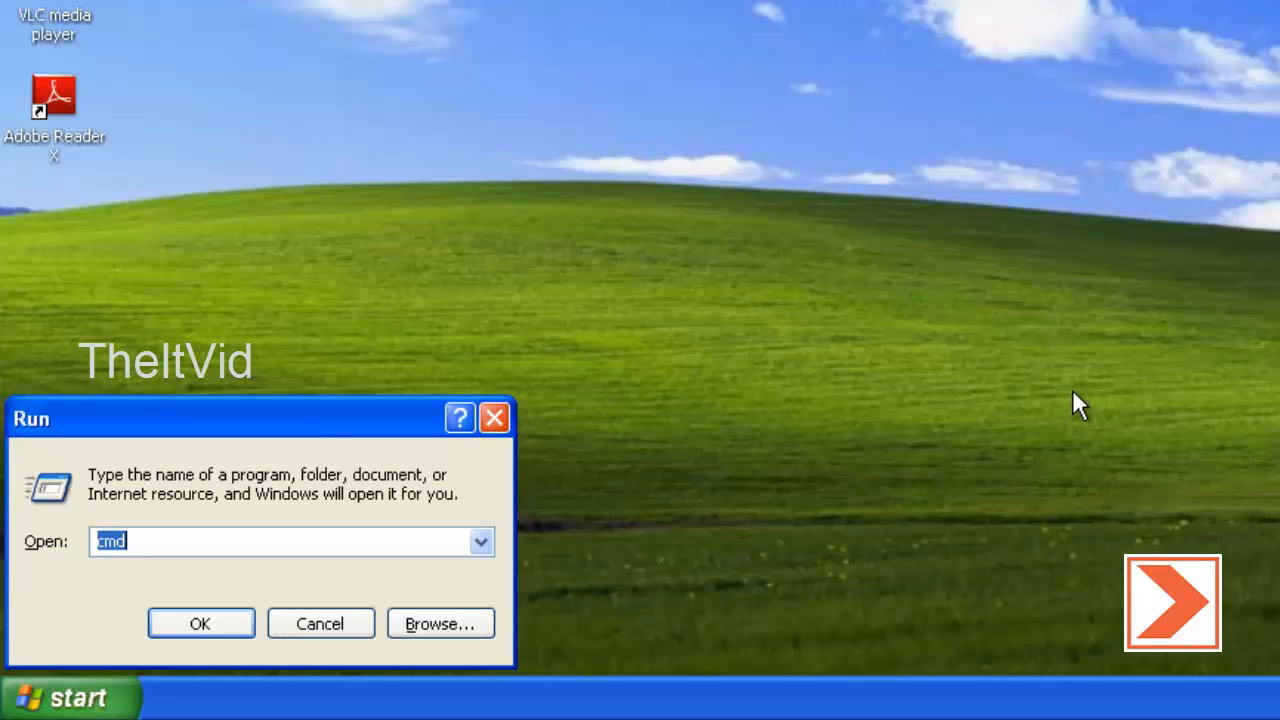
{"action": "type", "text": "cmd"}
{"action": "key", "text": "Return"}
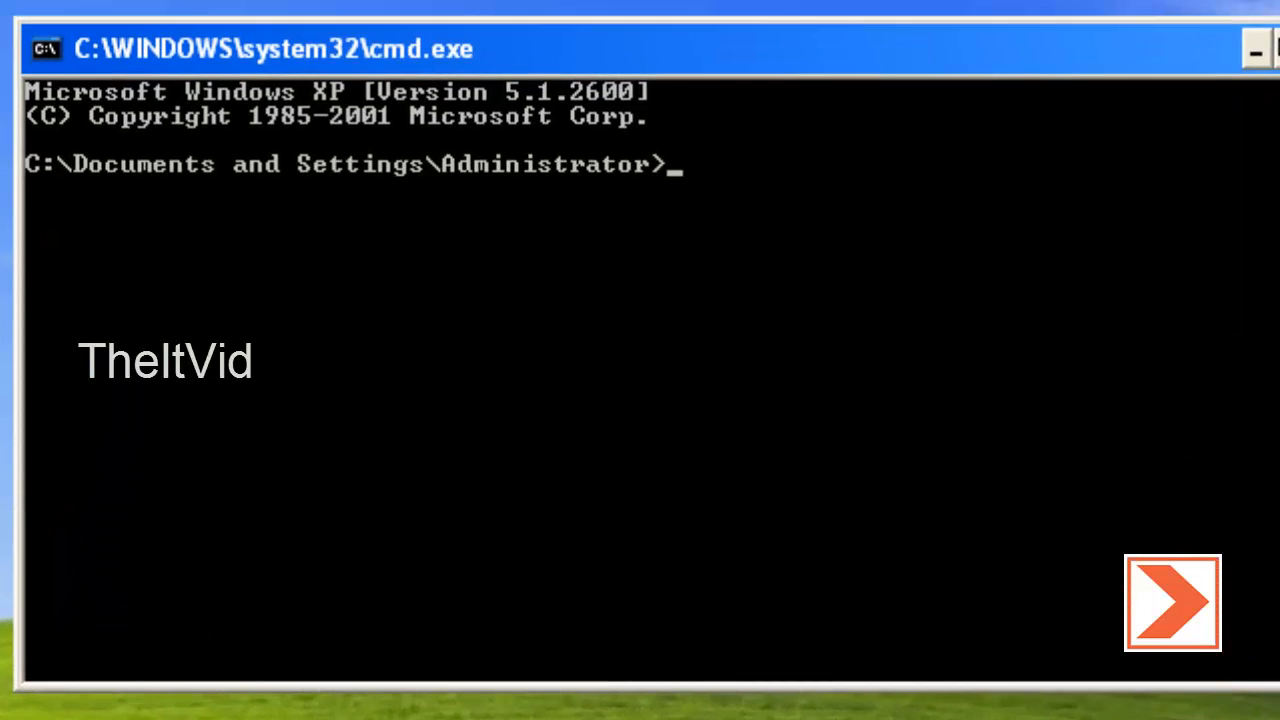
{"action": "type", "text": "echo %us"}
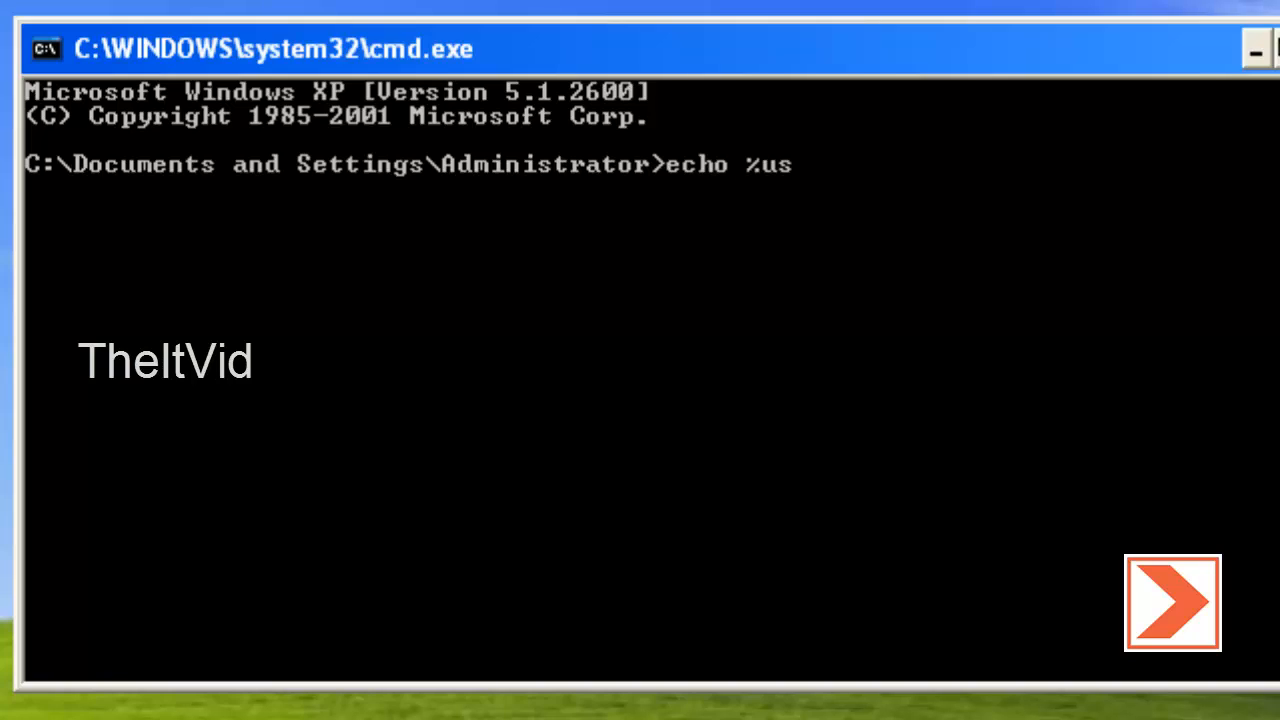
{"action": "type", "text": "ername%"}
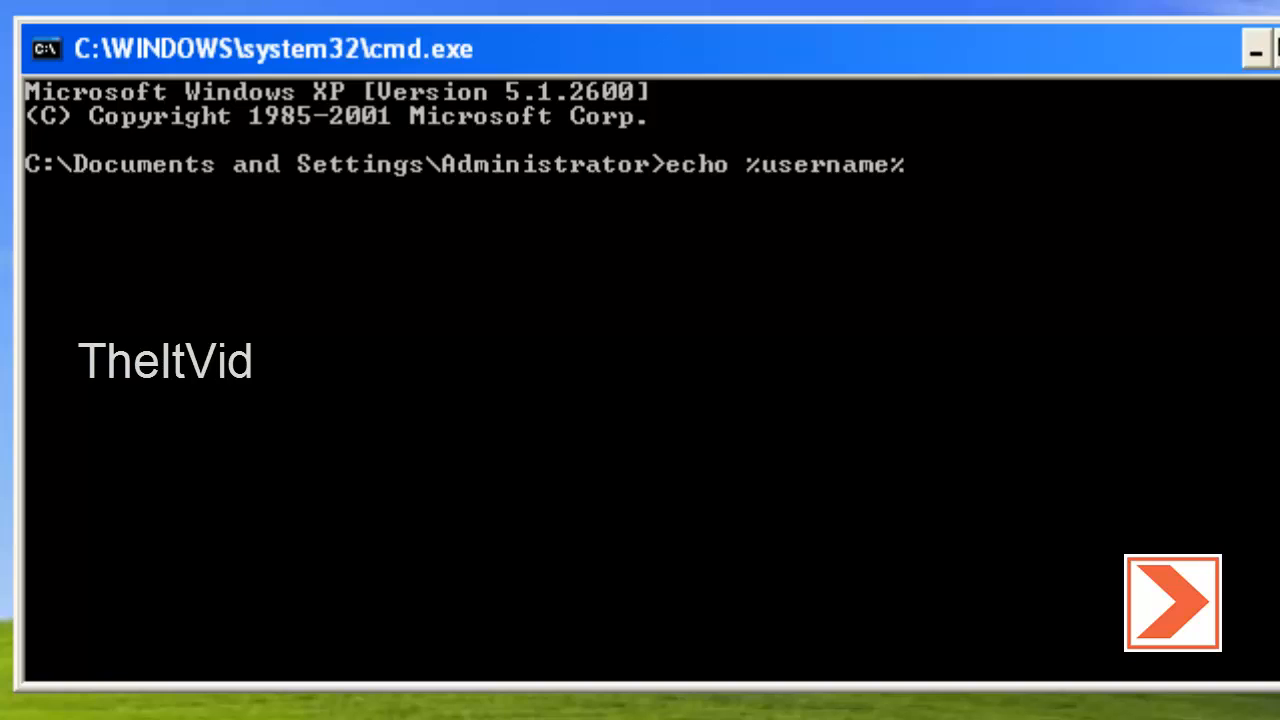
{"action": "key", "text": "Return"}
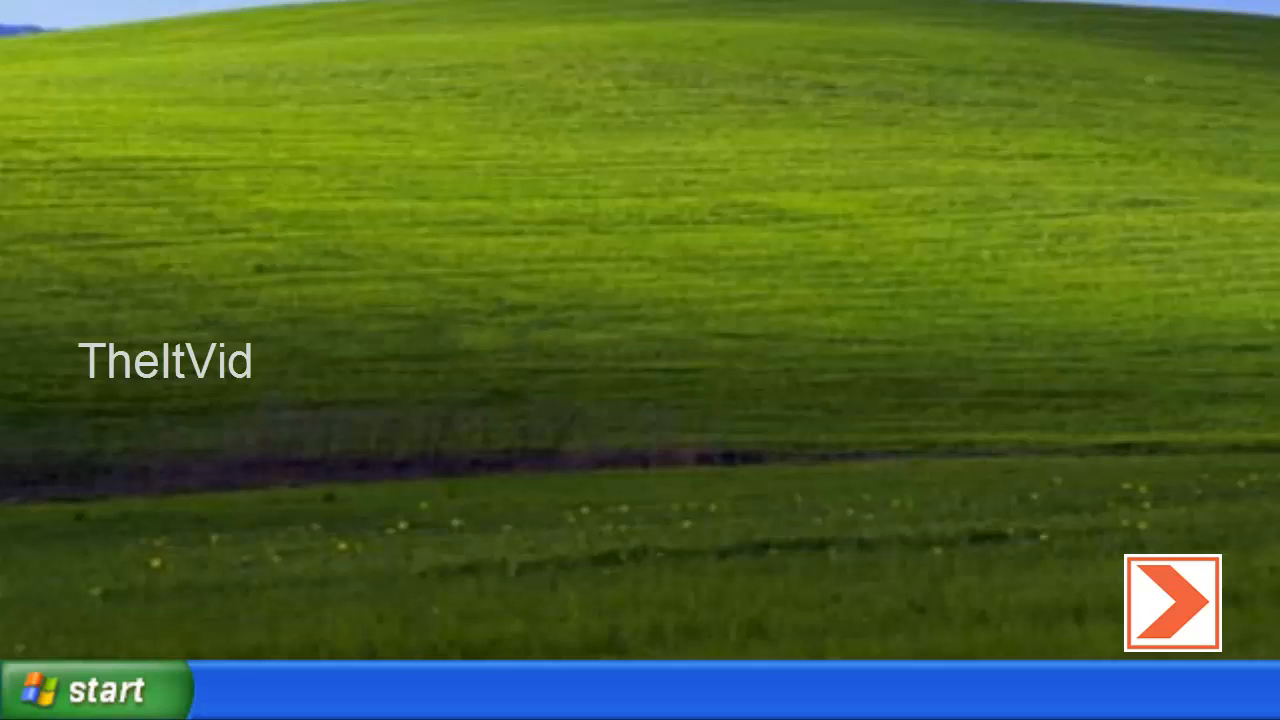
Open Local Disk (C:) in Windows Explorer and bring up the advanced view settings in Folder Options.
{"action": "key", "text": "super+e"}
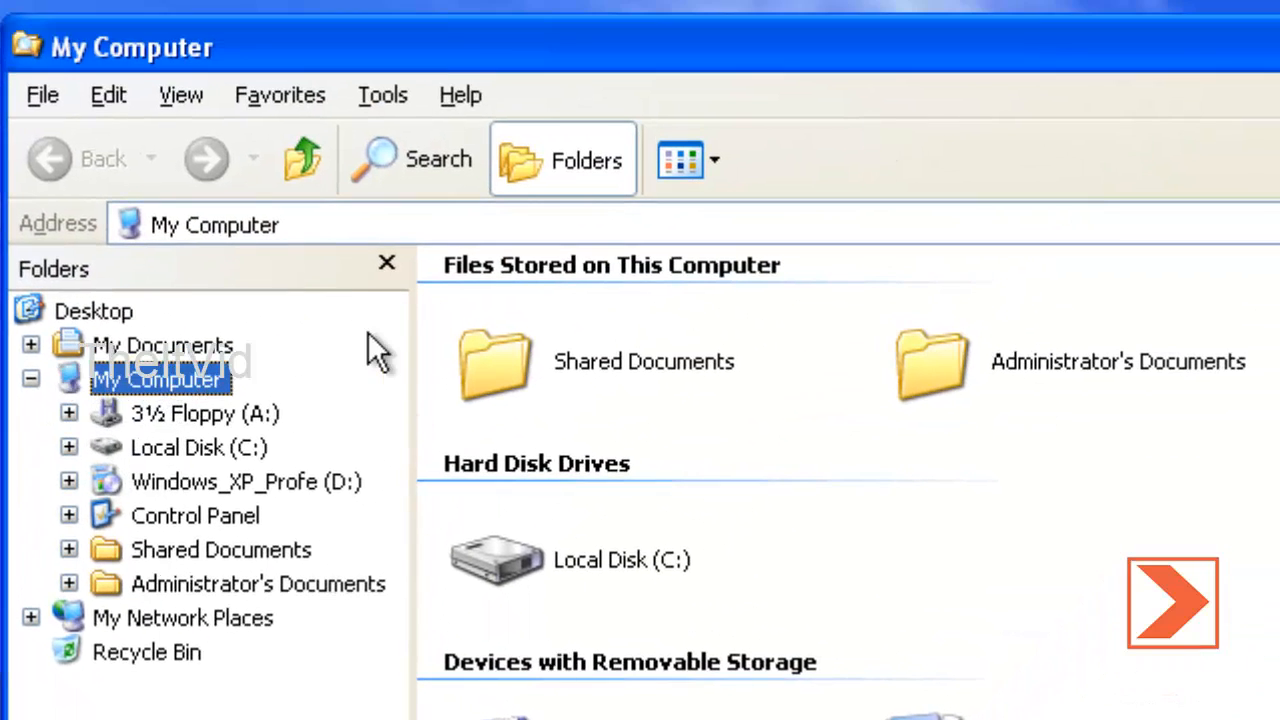
{"action": "double_click", "coordinate": [634, 584]}
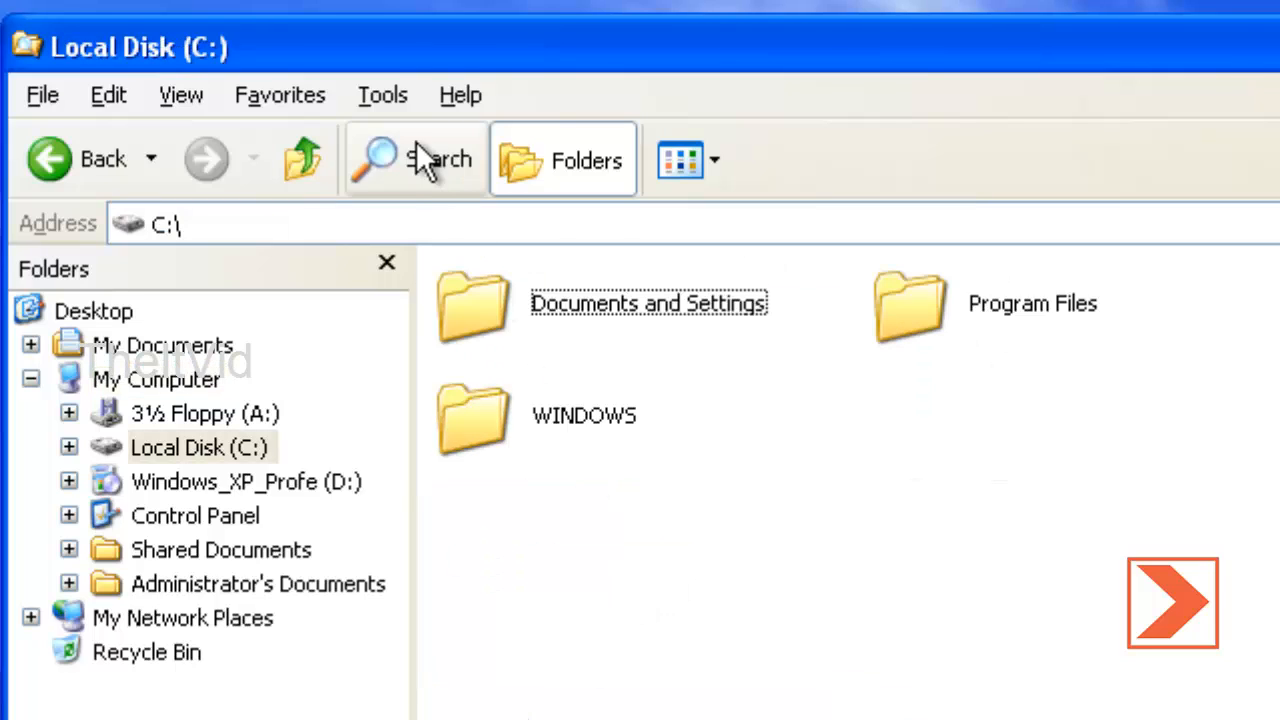
{"action": "left_click", "coordinate": [400, 101]}
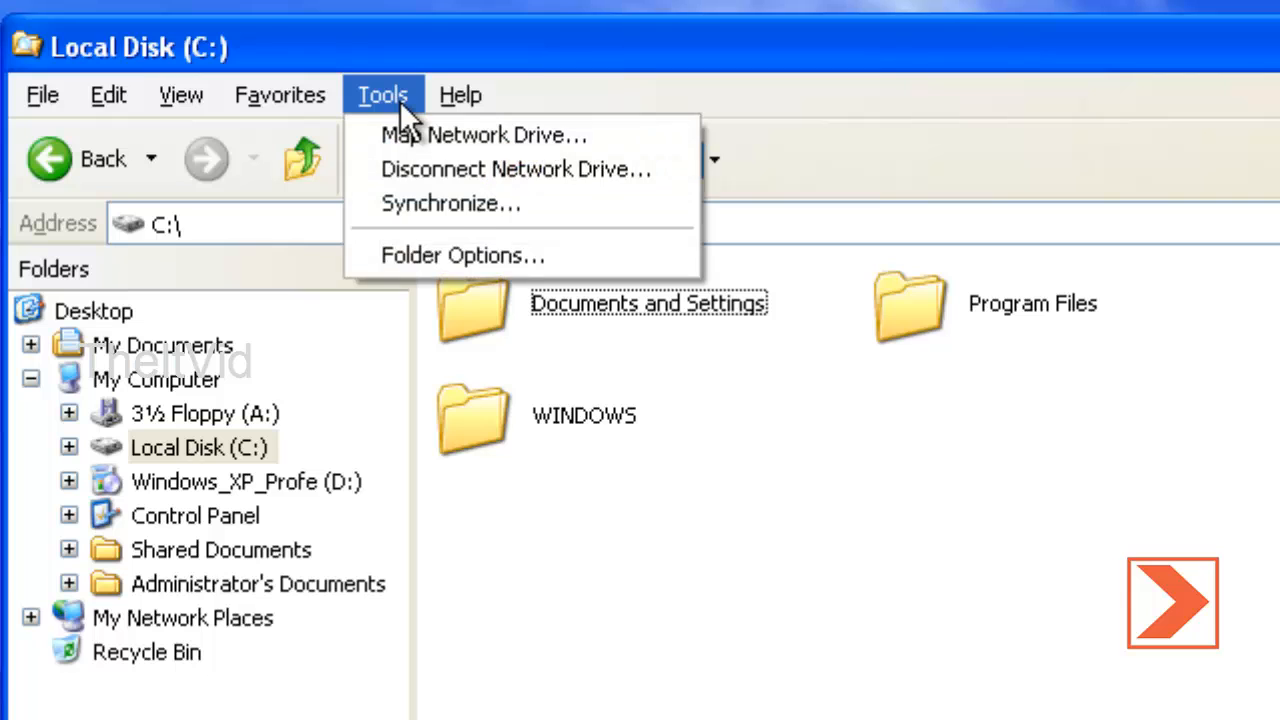
{"action": "left_click", "coordinate": [438, 253]}
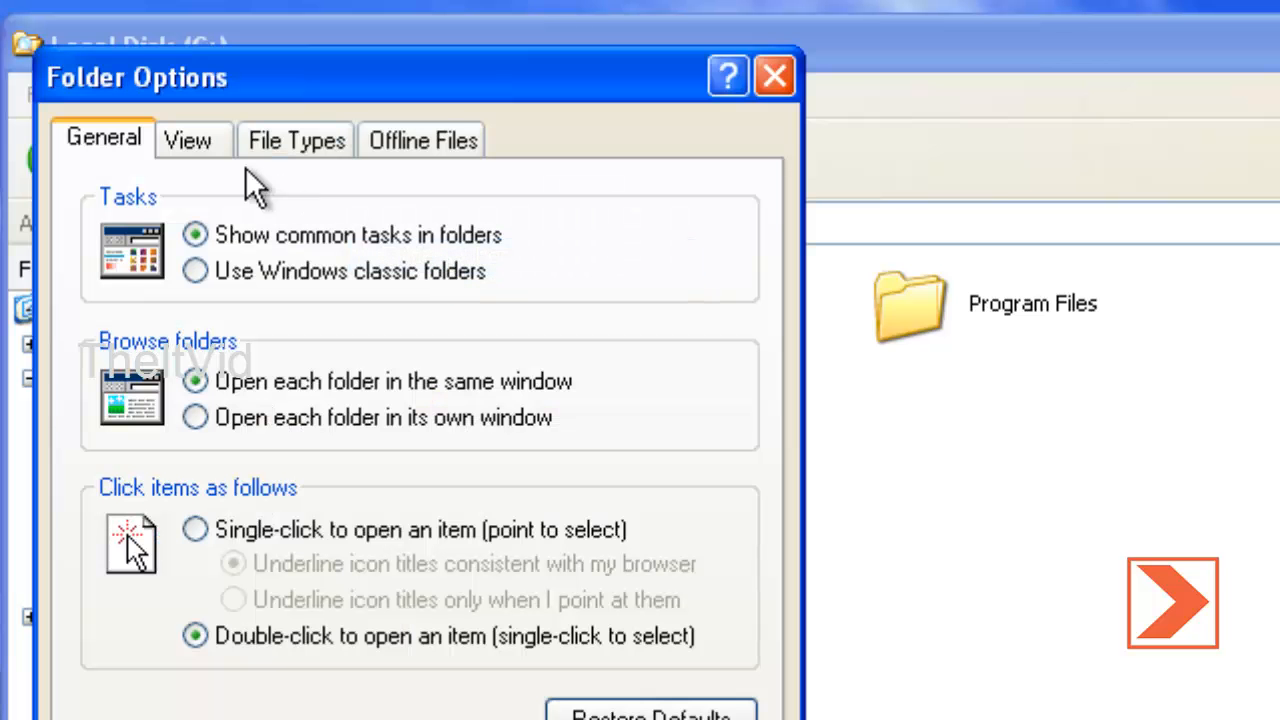
{"action": "left_click", "coordinate": [197, 145]}
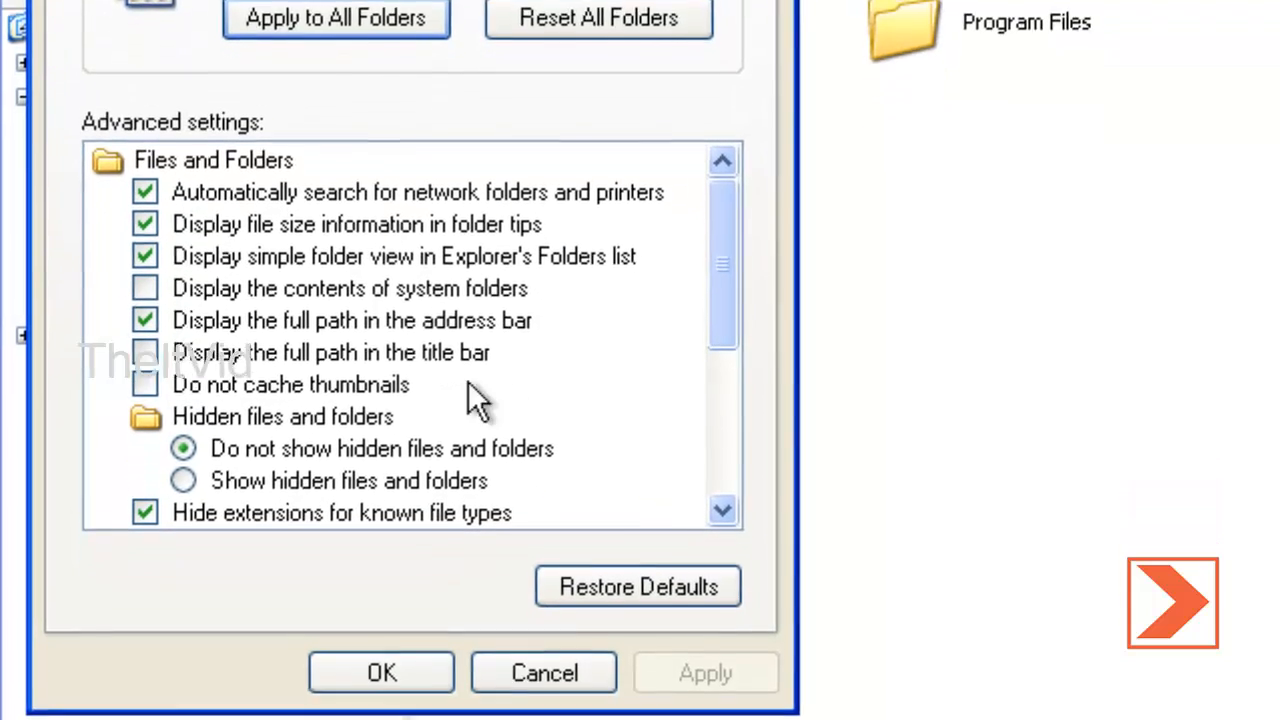
Show hidden files and folders, stop hiding known file extensions and protected operating system files, and apply the settings.
{"action": "left_click_drag", "start_coordinate": [715, 222], "coordinate": [714, 262]}
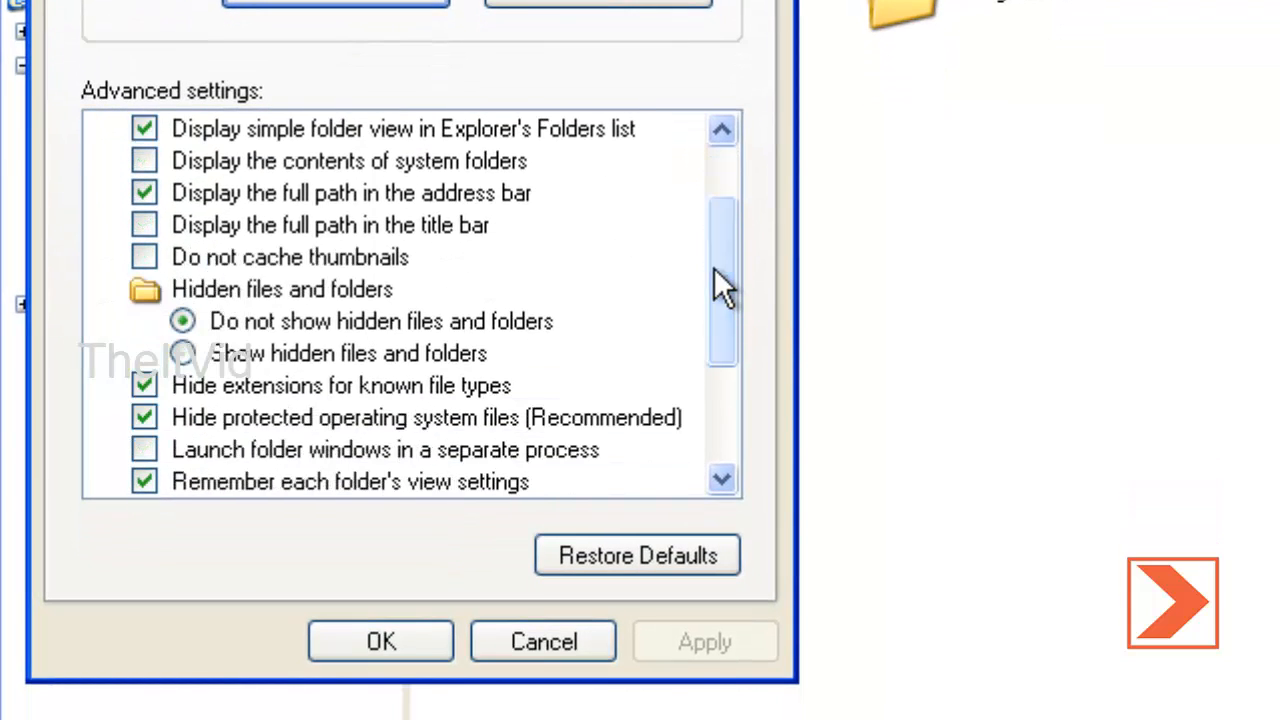
{"action": "left_click", "coordinate": [252, 358]}
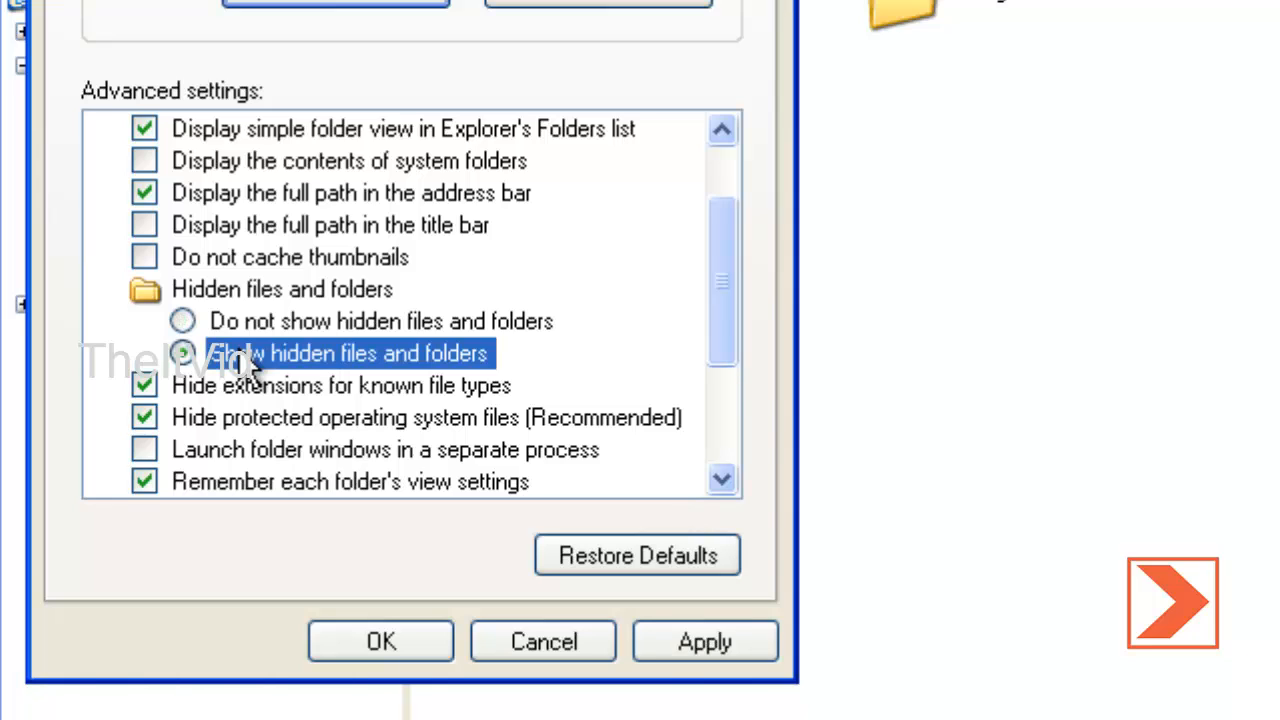
{"action": "left_click", "coordinate": [244, 385]}
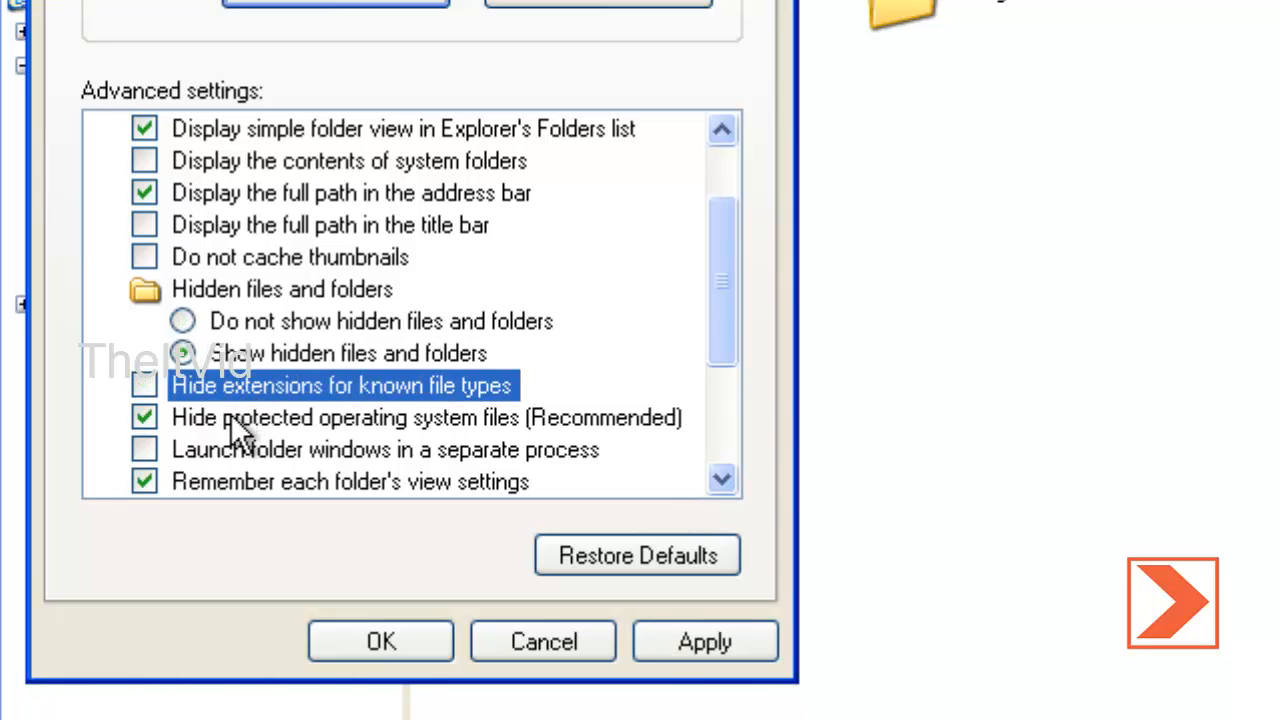
{"action": "left_click", "coordinate": [231, 416]}
{"action": "left_click", "coordinate": [643, 436]}
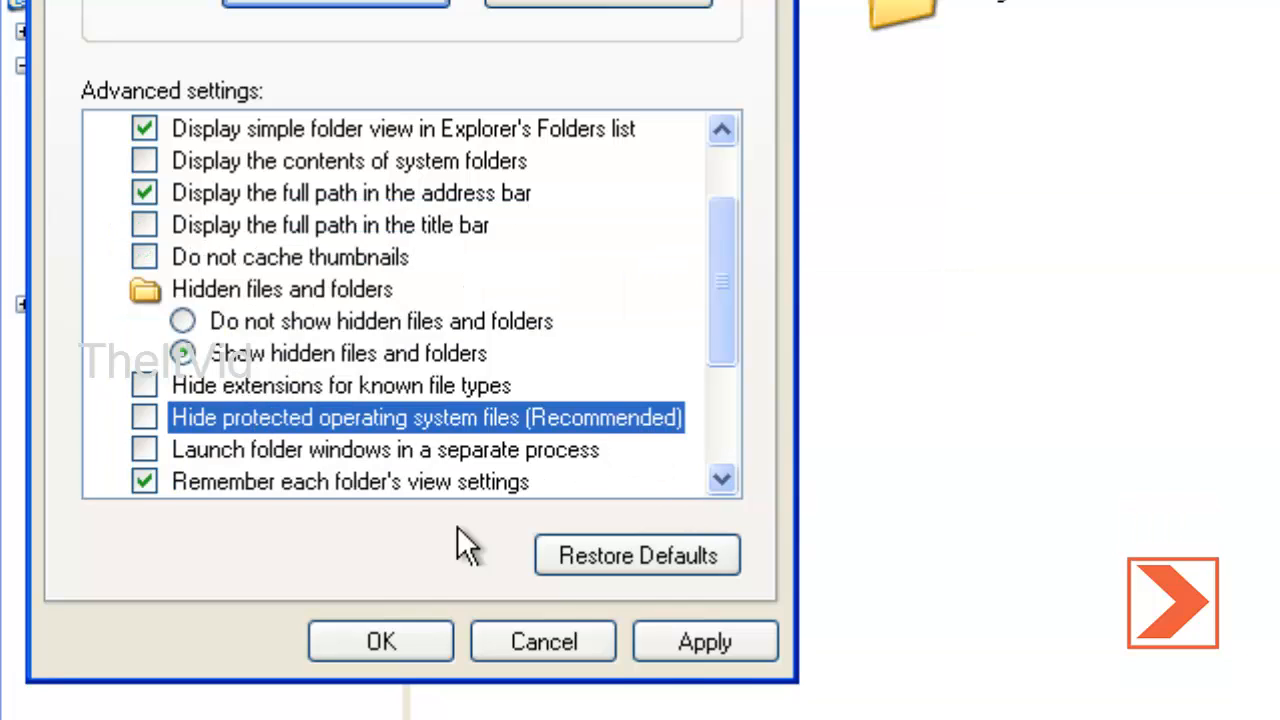
{"action": "left_click", "coordinate": [706, 646]}
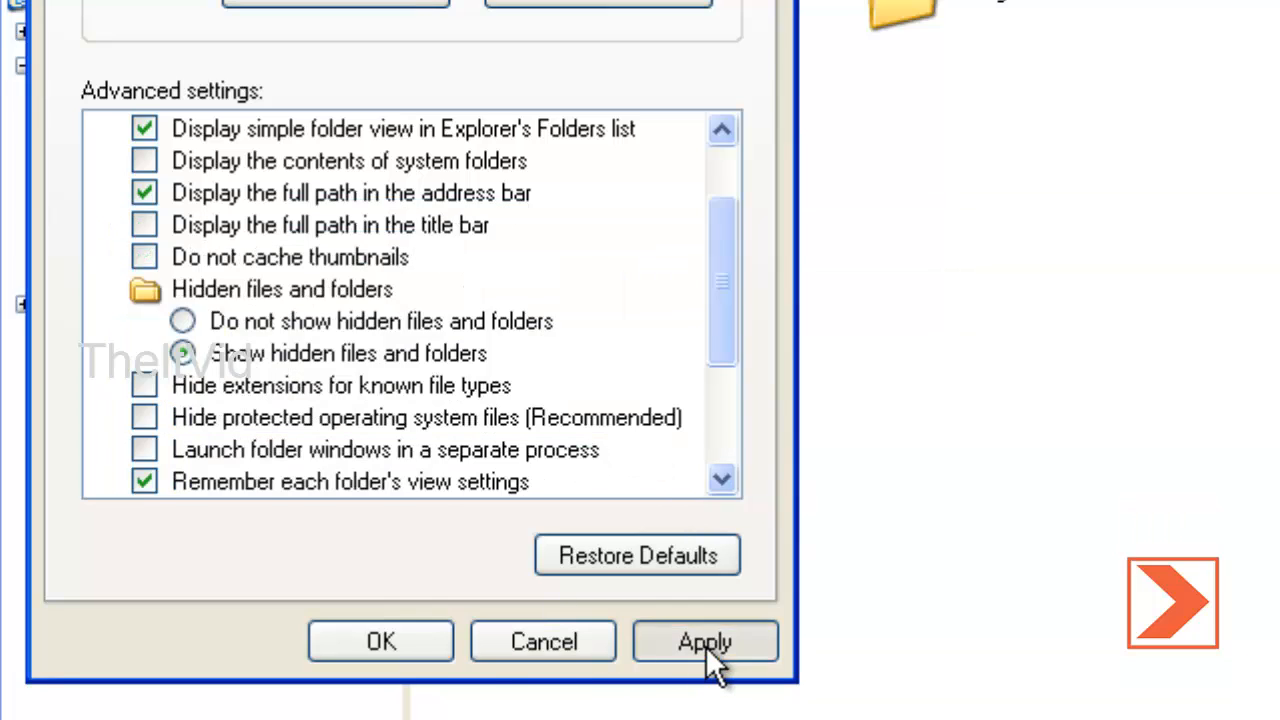
{"action": "left_click", "coordinate": [376, 640]}
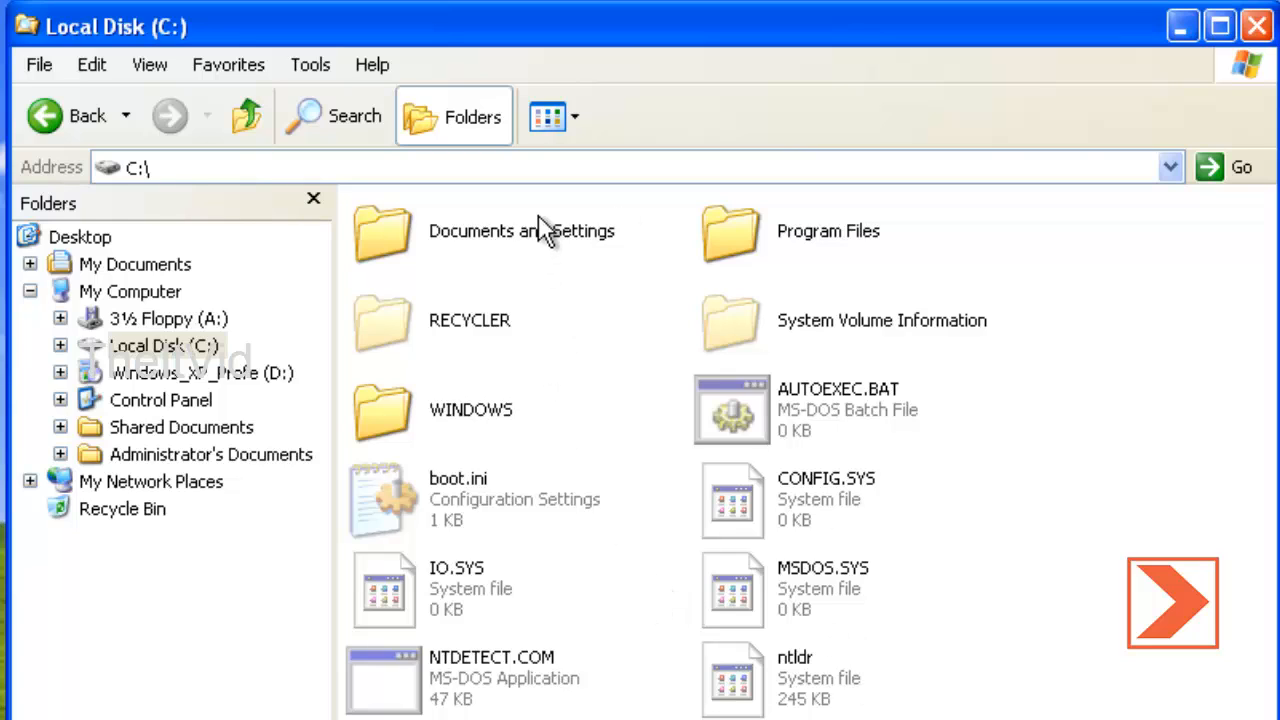
Open the folder C:\Documents and Settings\Administrator\Application Data.
{"action": "double_click", "coordinate": [523, 238]}
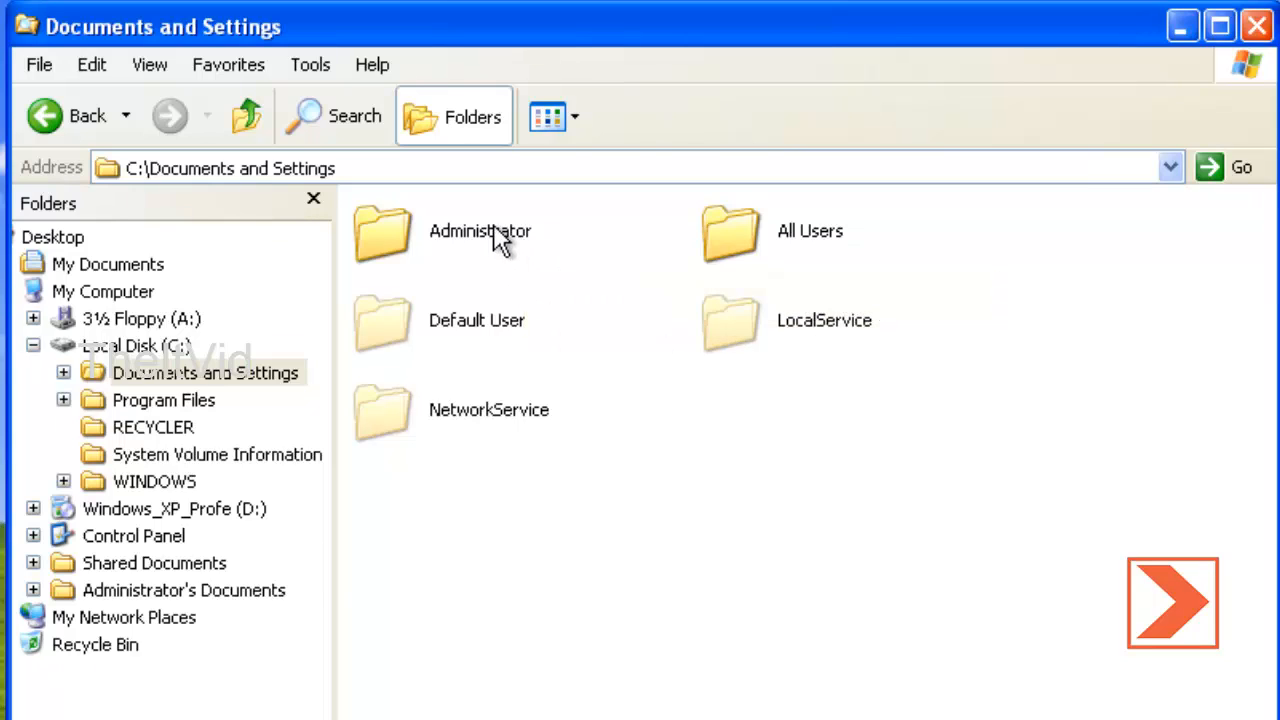
{"action": "double_click", "coordinate": [501, 239]}
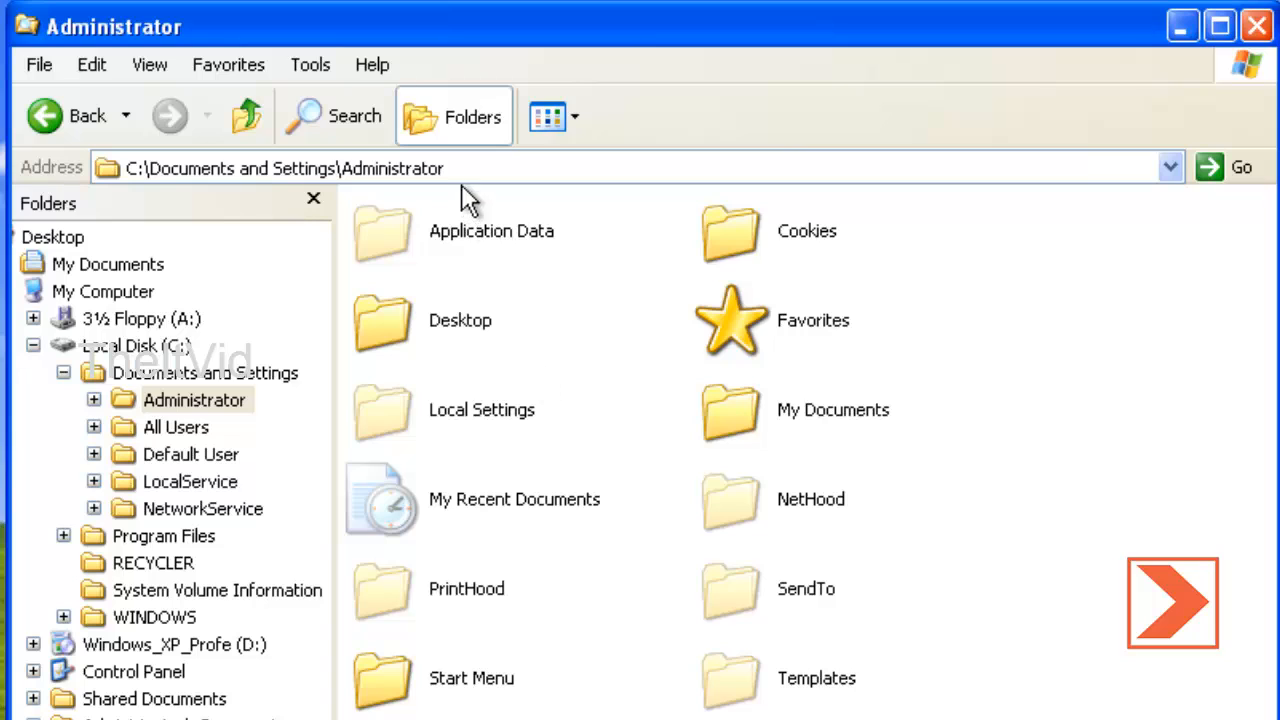
{"action": "double_click", "coordinate": [503, 232]}
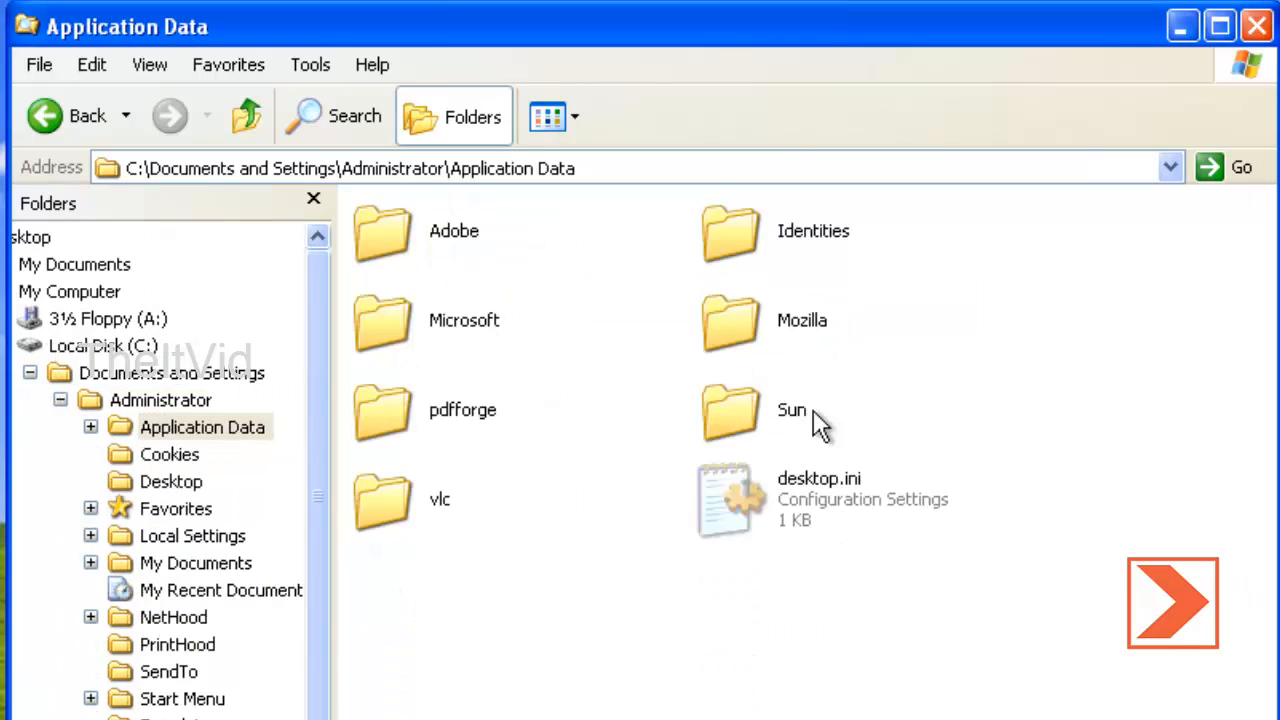
Try to delete the Mozilla folder from Application Data.
{"action": "left_click", "coordinate": [805, 336]}
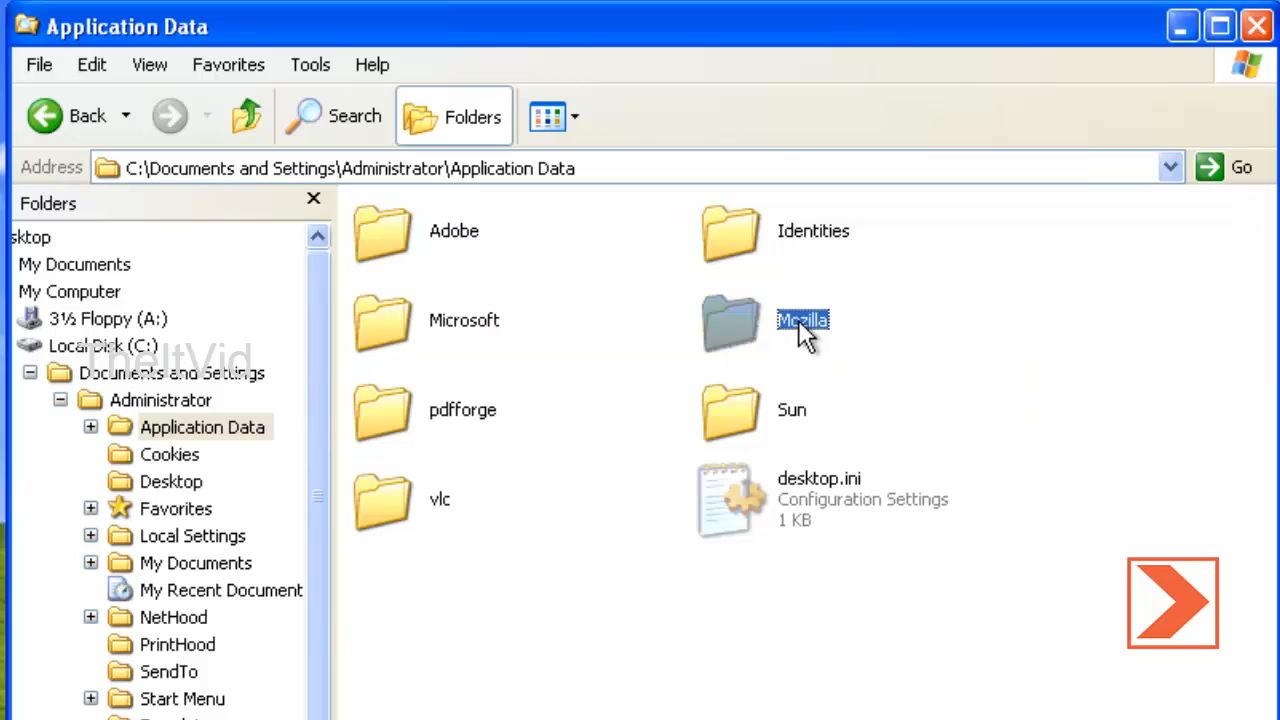
{"action": "key", "text": "Delete"}
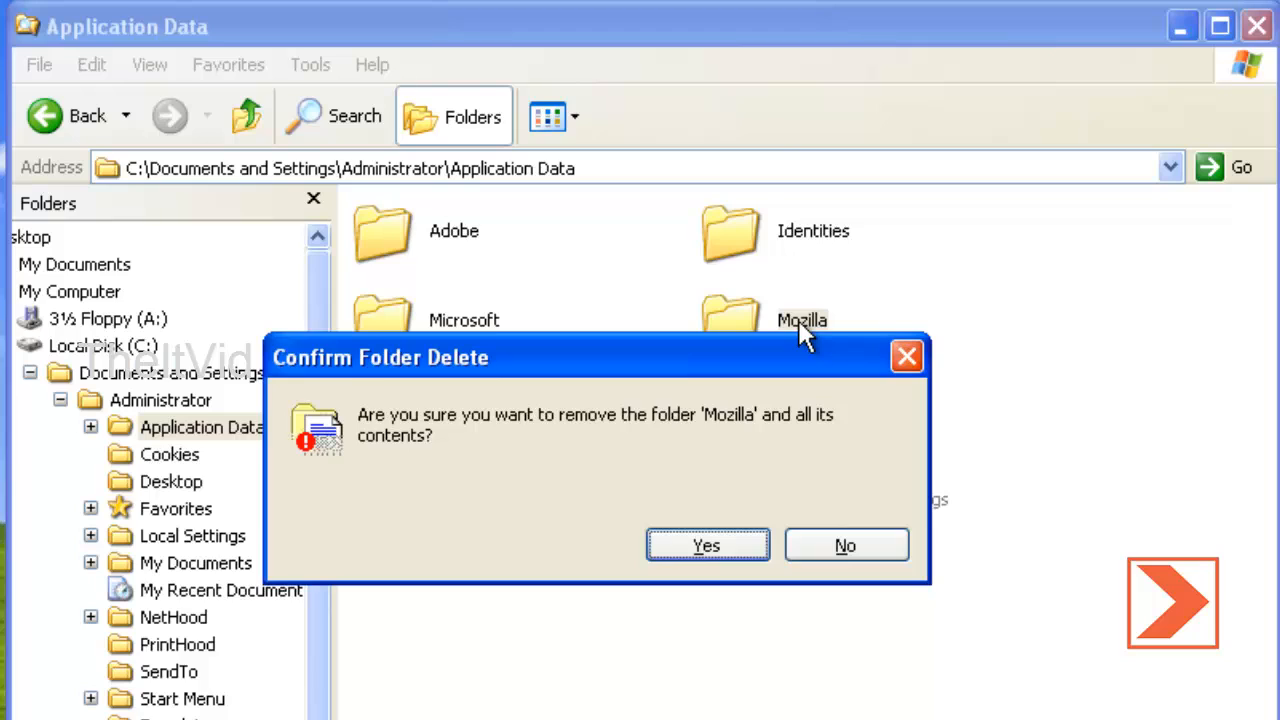
{"action": "key", "text": "Return"}
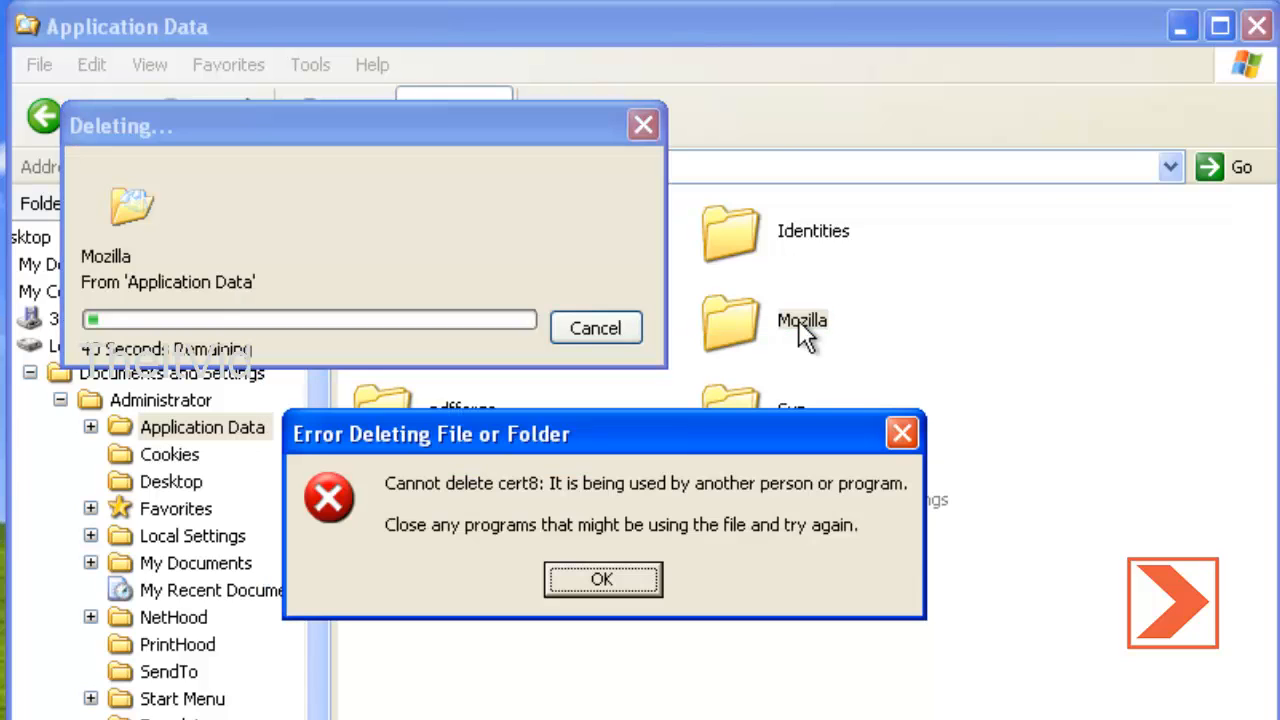
{"action": "left_click", "coordinate": [565, 572]}
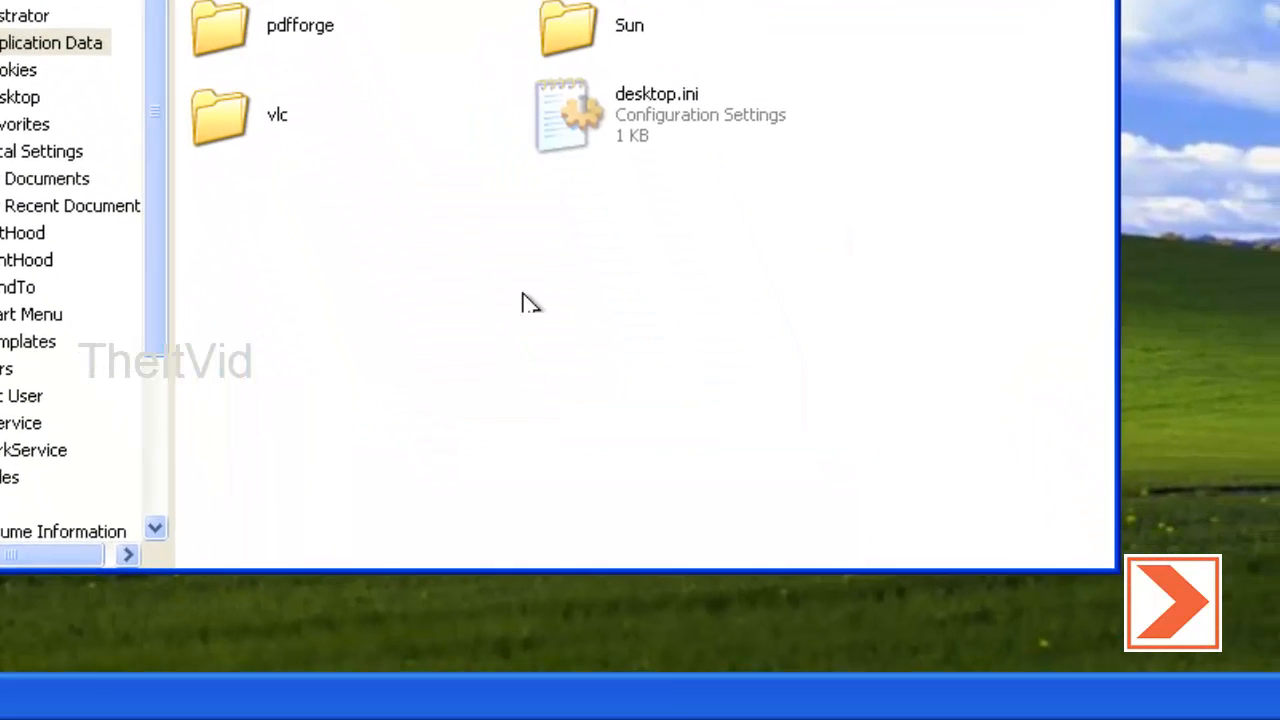
Open Windows Task Manager and sort the running processes by image name.
{"action": "right_click", "coordinate": [666, 708]}
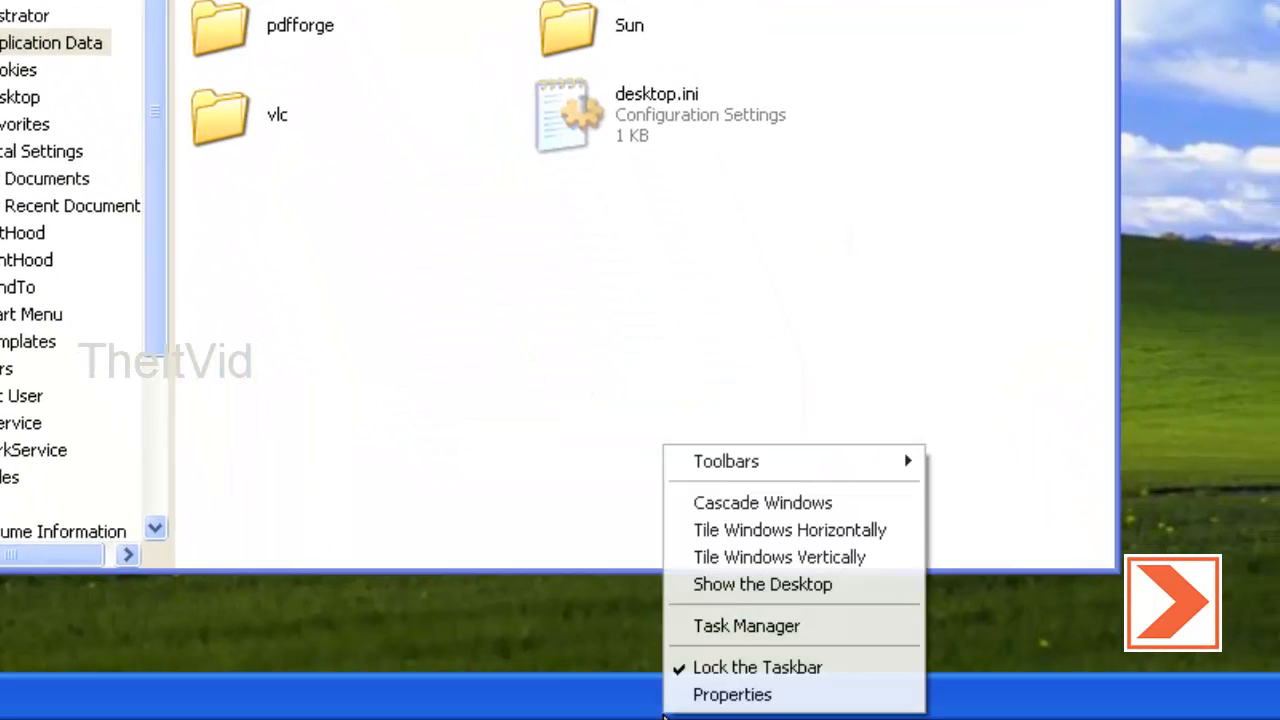
{"action": "left_click", "coordinate": [745, 628]}
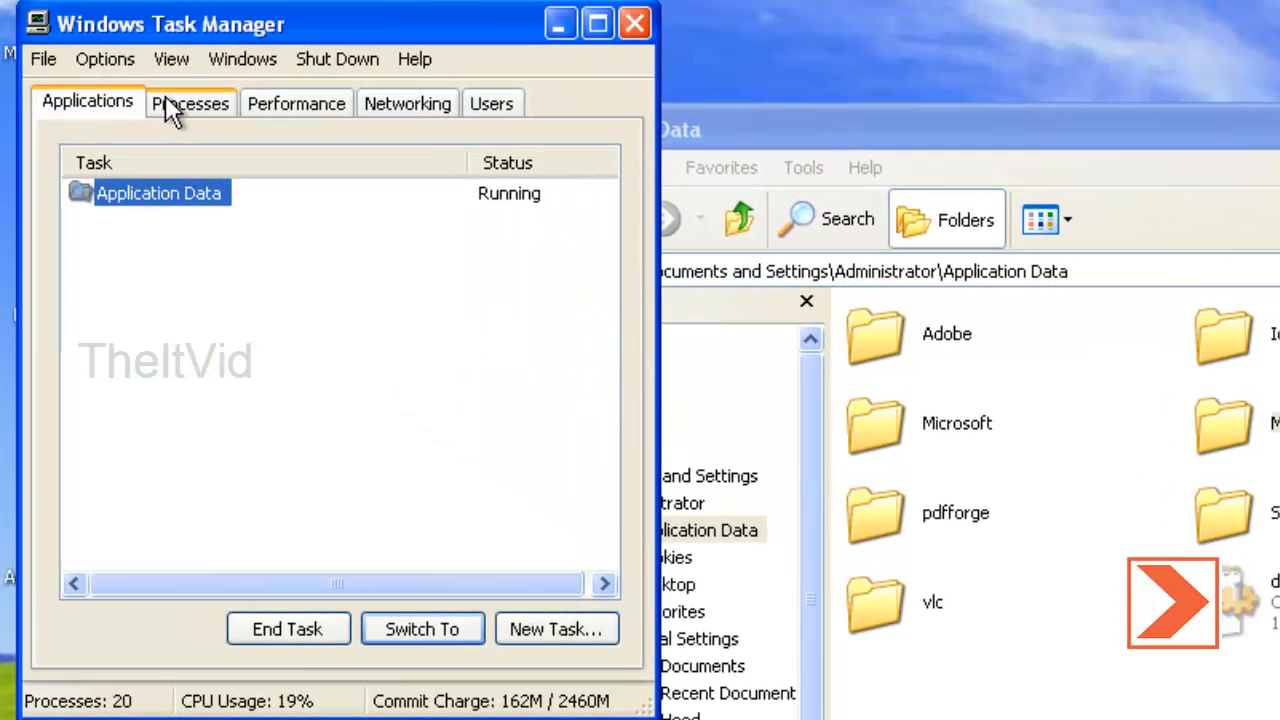
{"action": "left_click", "coordinate": [167, 101]}
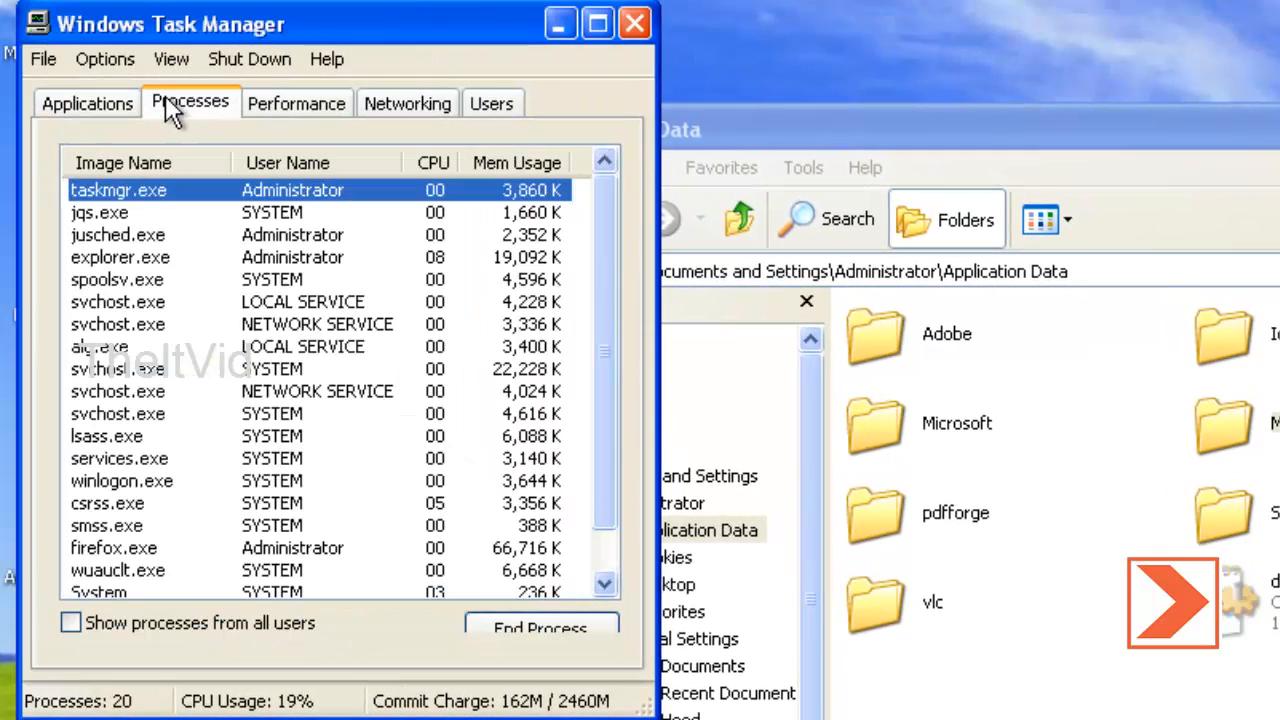
{"action": "left_click", "coordinate": [156, 160]}
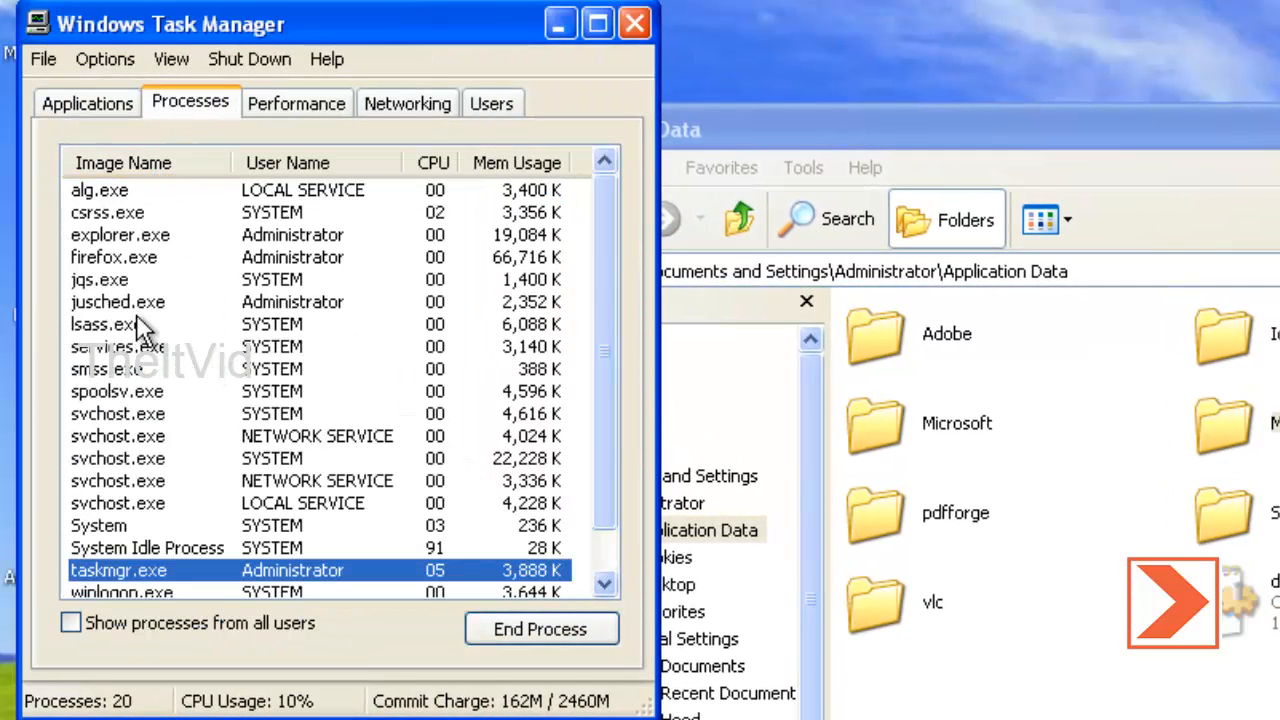
End the process tree of firefox.exe and close Task Manager.
{"action": "left_click", "coordinate": [132, 258]}
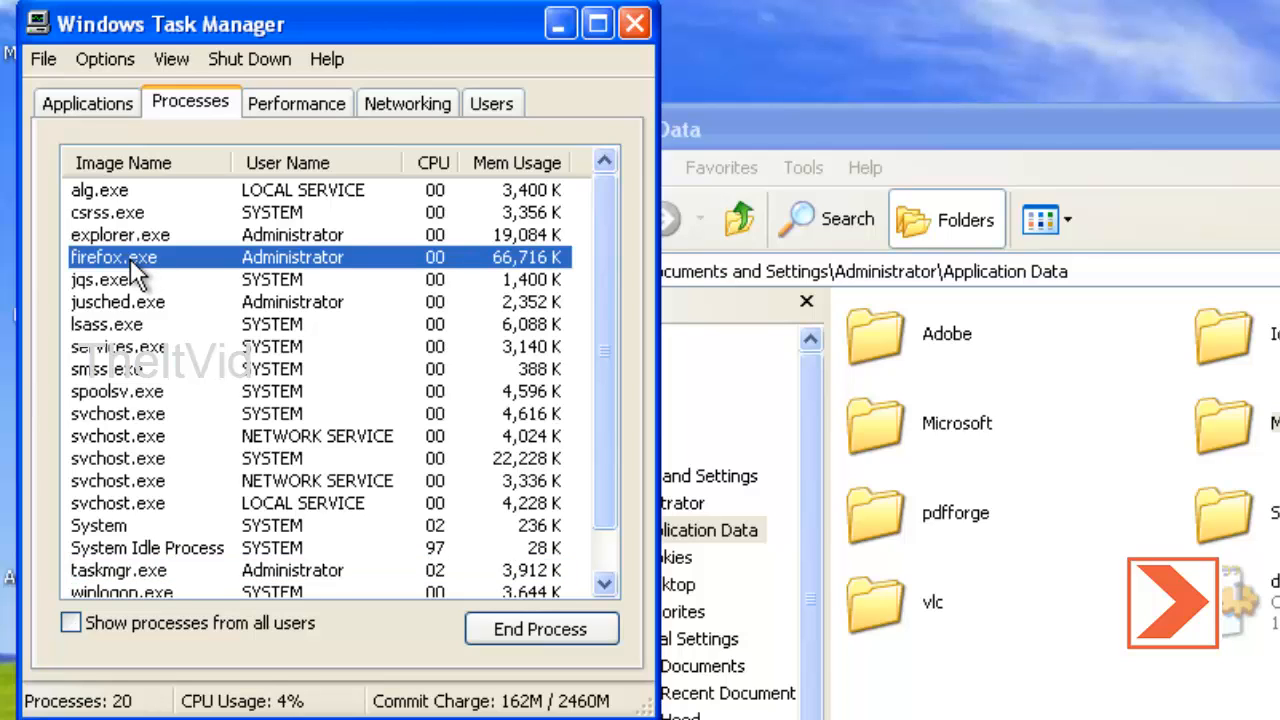
{"action": "right_click", "coordinate": [130, 258]}
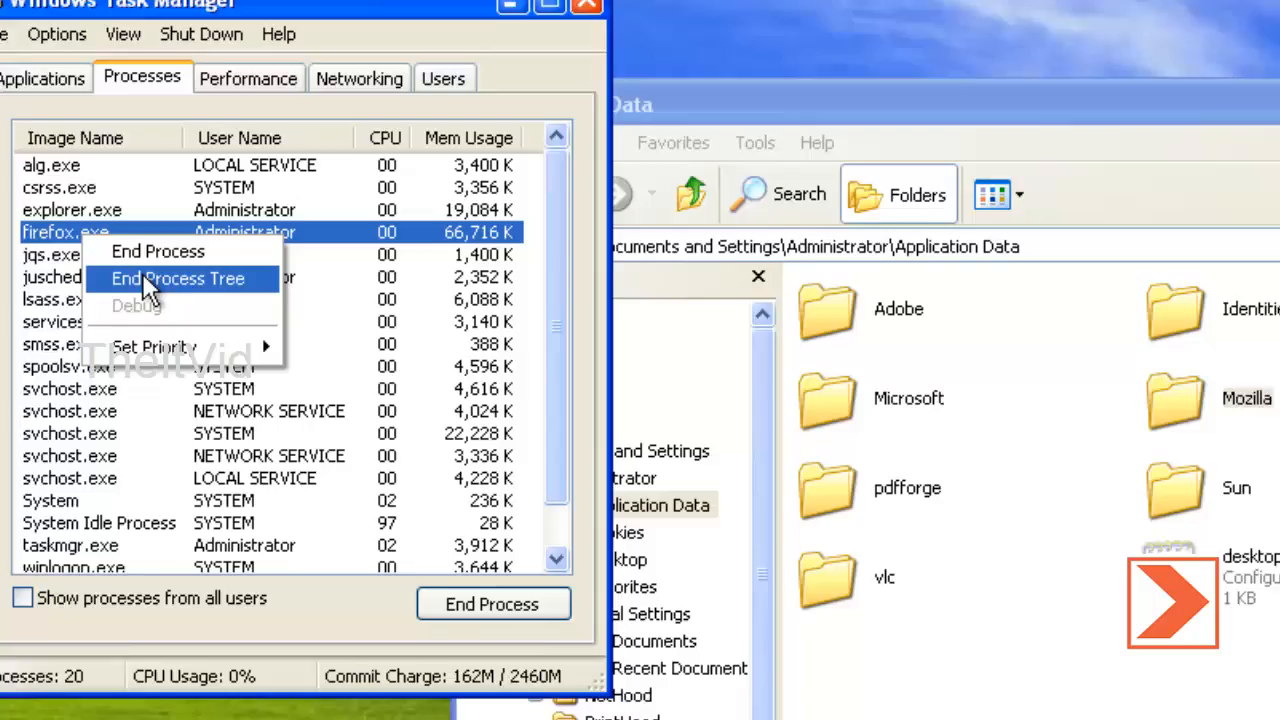
{"action": "left_click", "coordinate": [193, 304]}
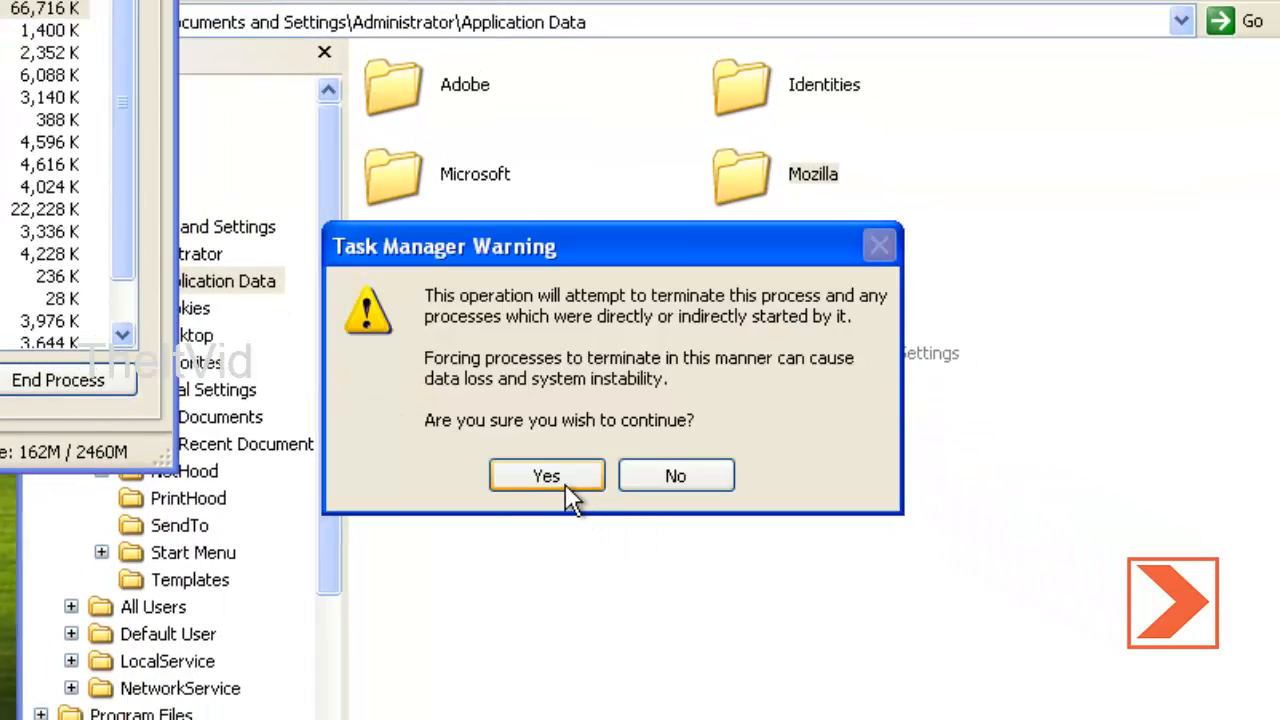
{"action": "left_click_drag", "start_coordinate": [635, 261], "coordinate": [155, 95]}
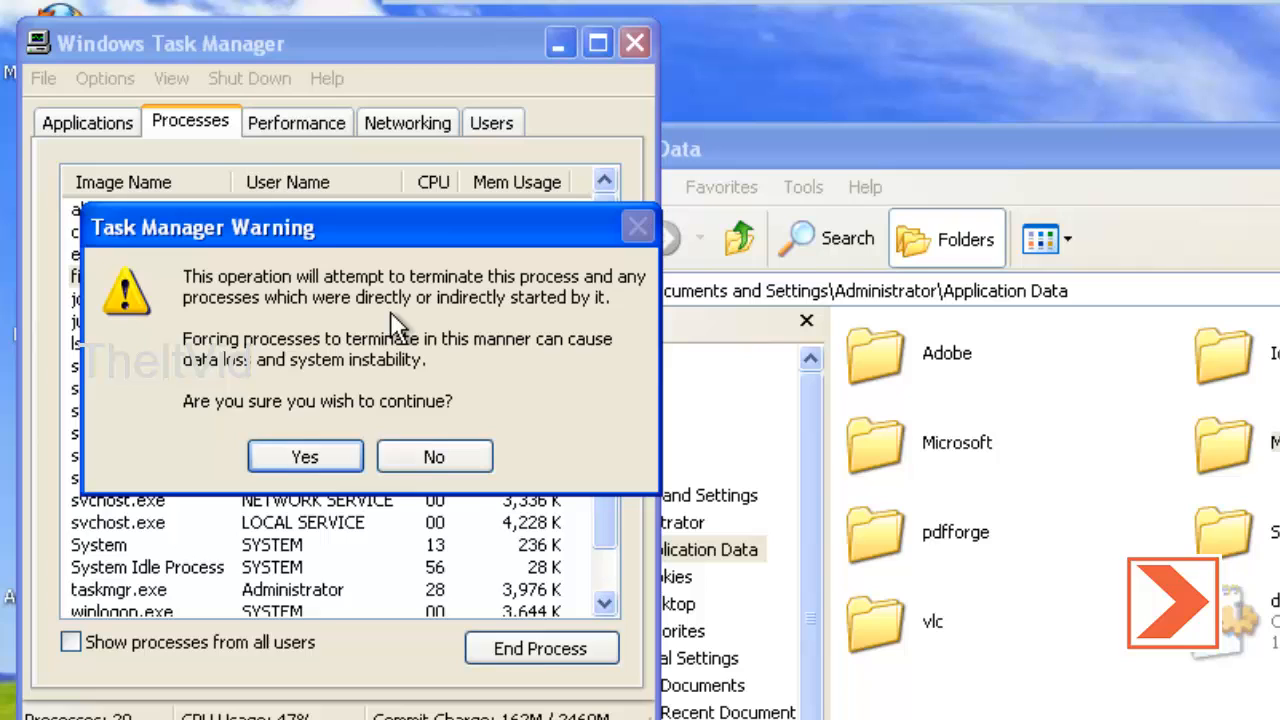
{"action": "left_click", "coordinate": [336, 452]}
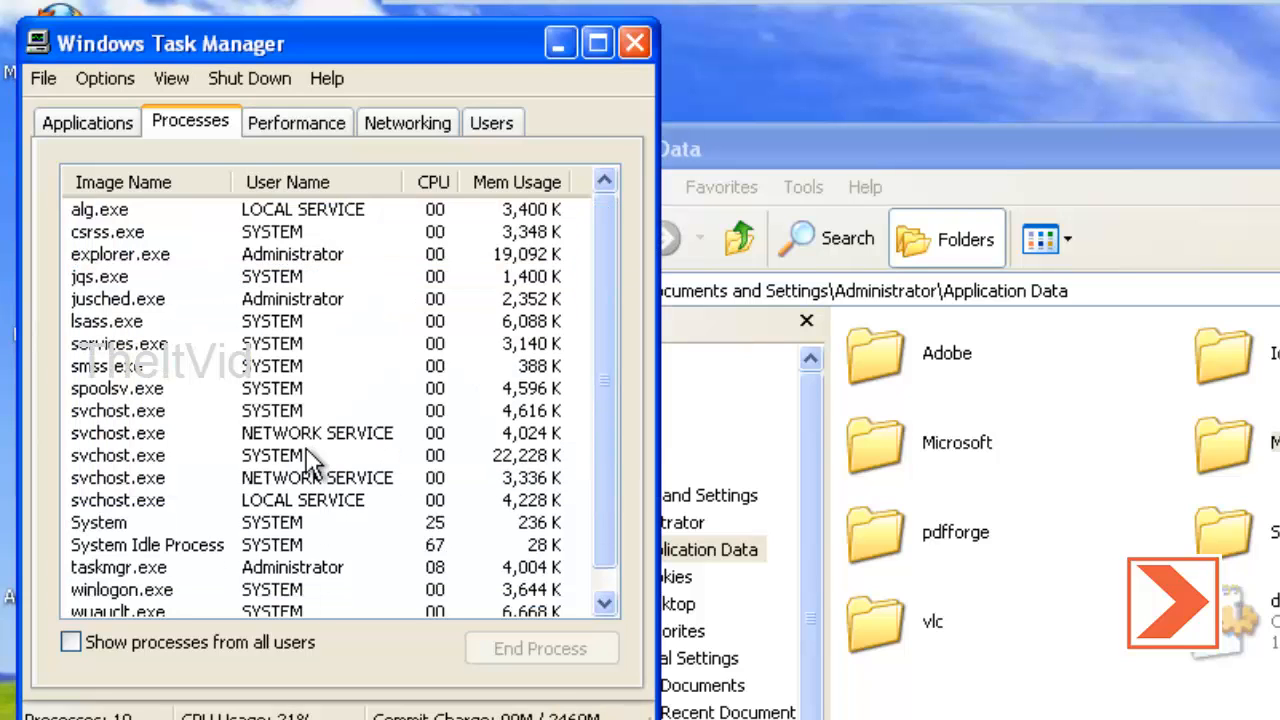
{"action": "left_click", "coordinate": [626, 55]}
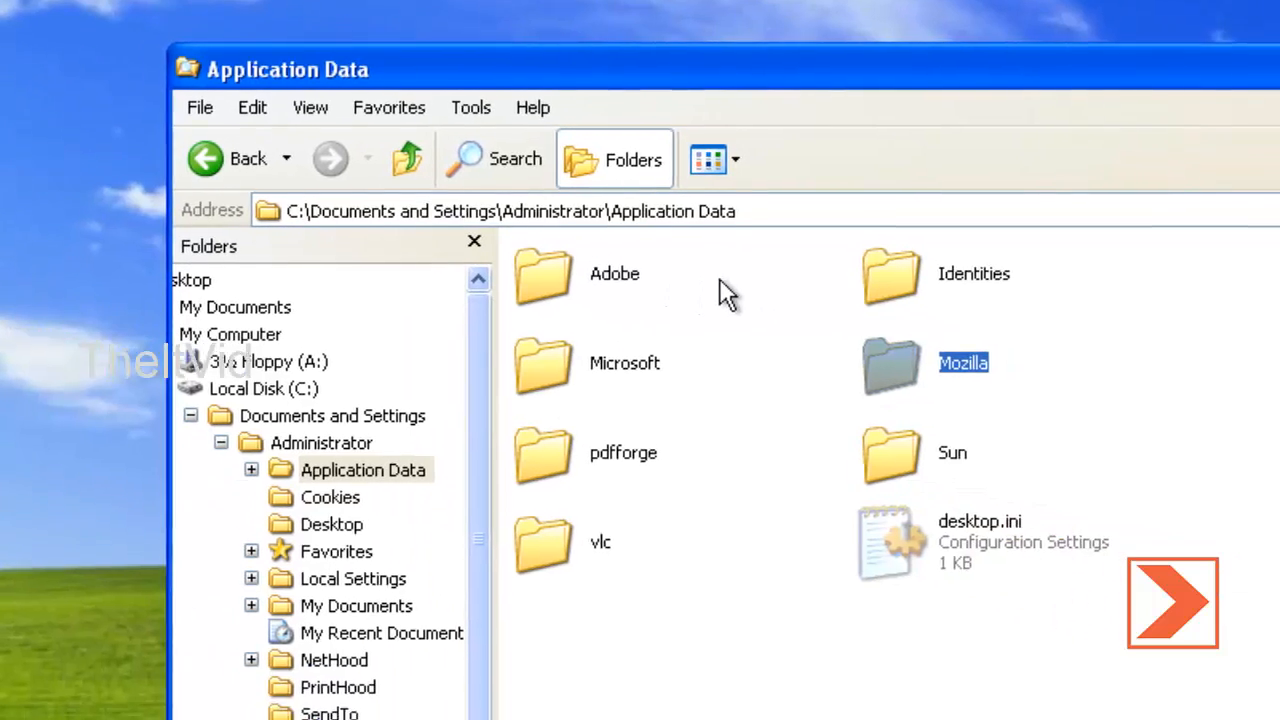
Delete the selected Mozilla folder and all its contents from Application Data.
{"action": "key", "text": "Delete"}
{"action": "key", "text": "Return"}
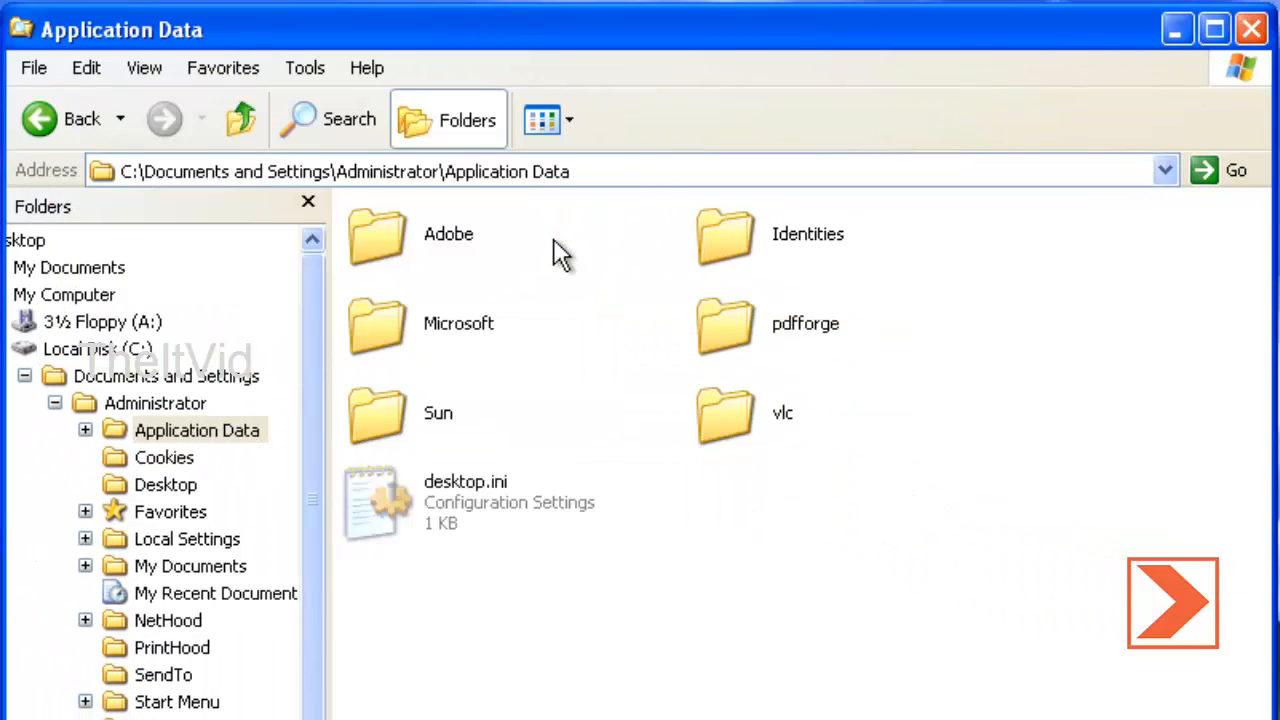
Restore the default advanced view settings in Folder Options and apply them.
{"action": "left_click", "coordinate": [302, 68]}
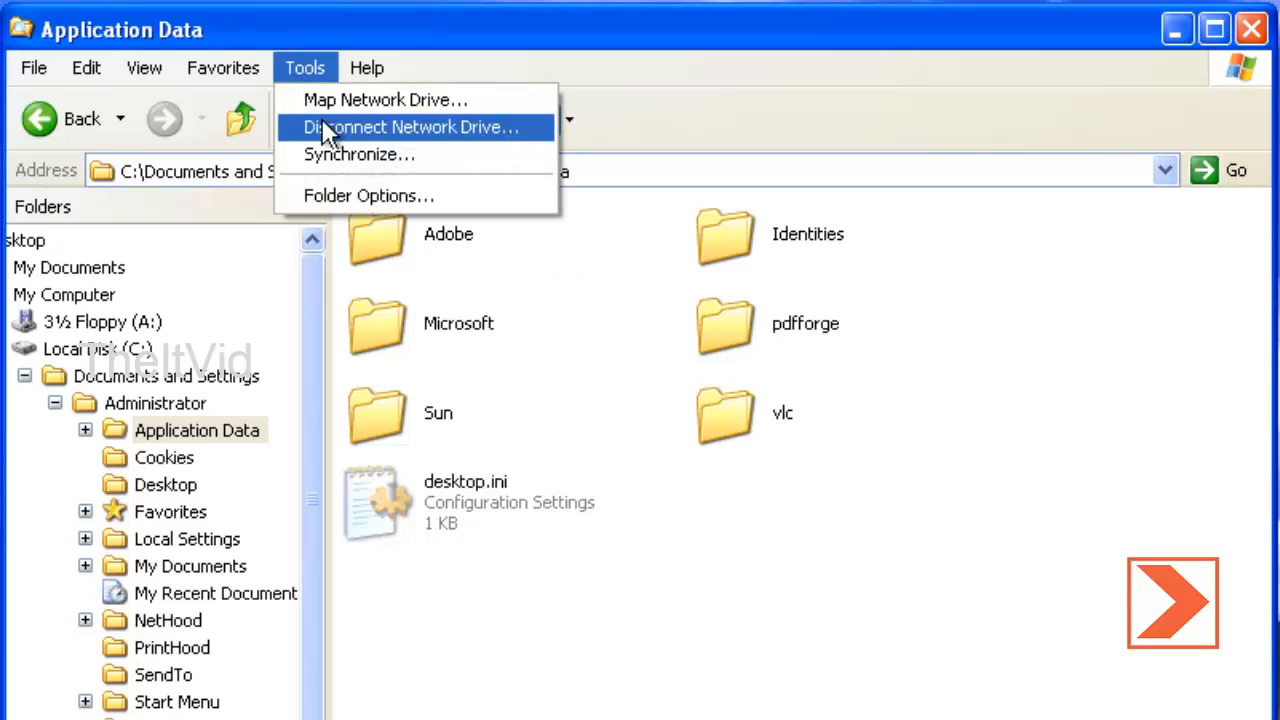
{"action": "left_click", "coordinate": [352, 196]}
{"action": "left_click", "coordinate": [148, 104]}
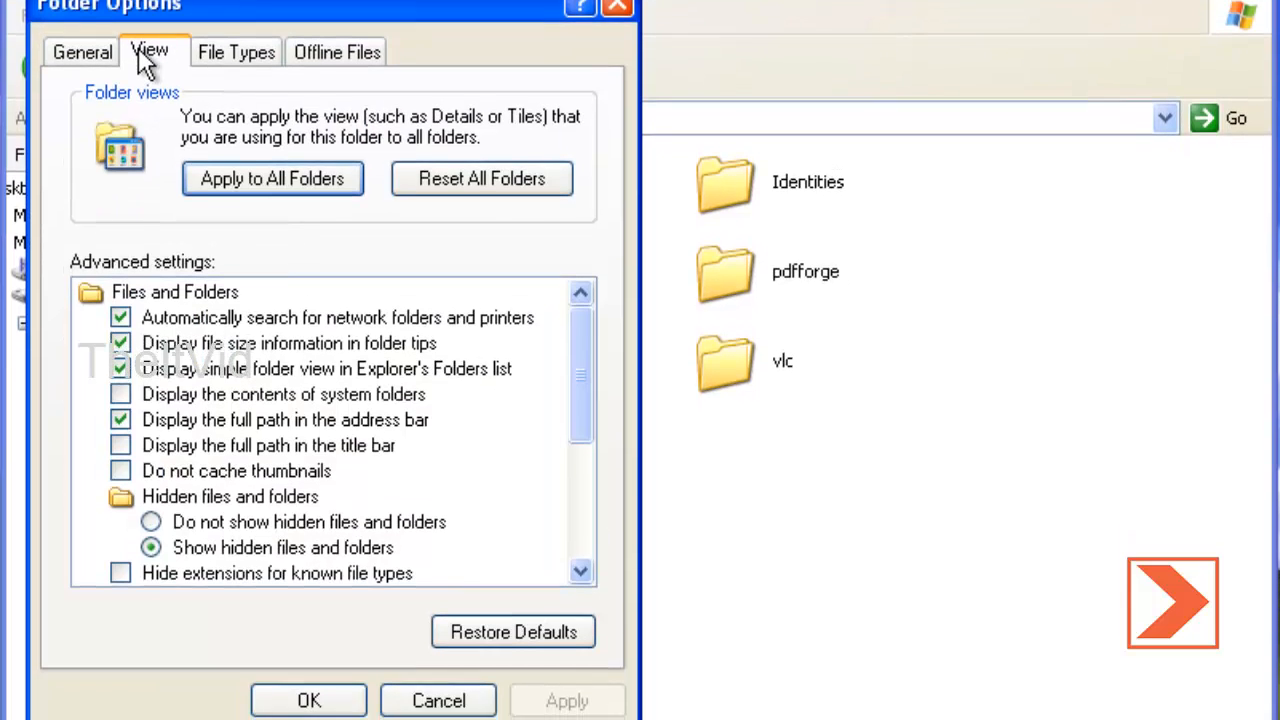
{"action": "left_click_drag", "start_coordinate": [582, 377], "coordinate": [572, 395]}
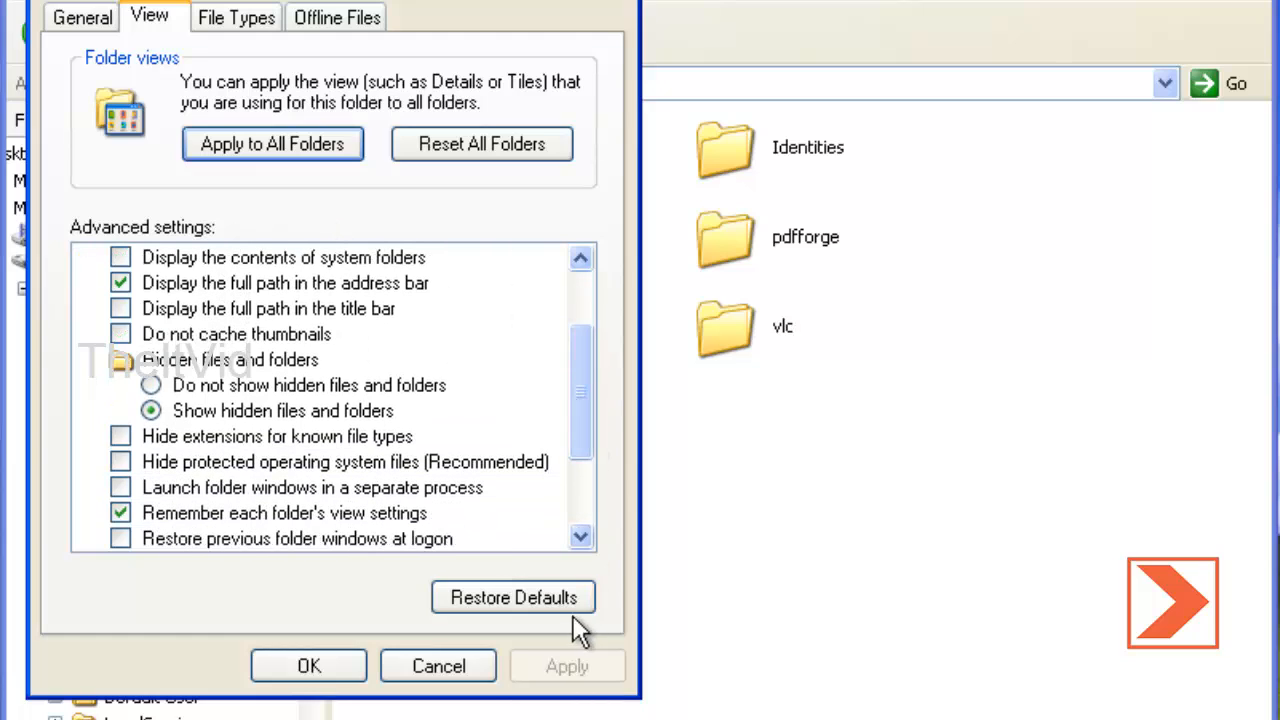
{"action": "left_click", "coordinate": [547, 599]}
{"action": "left_click", "coordinate": [567, 668]}
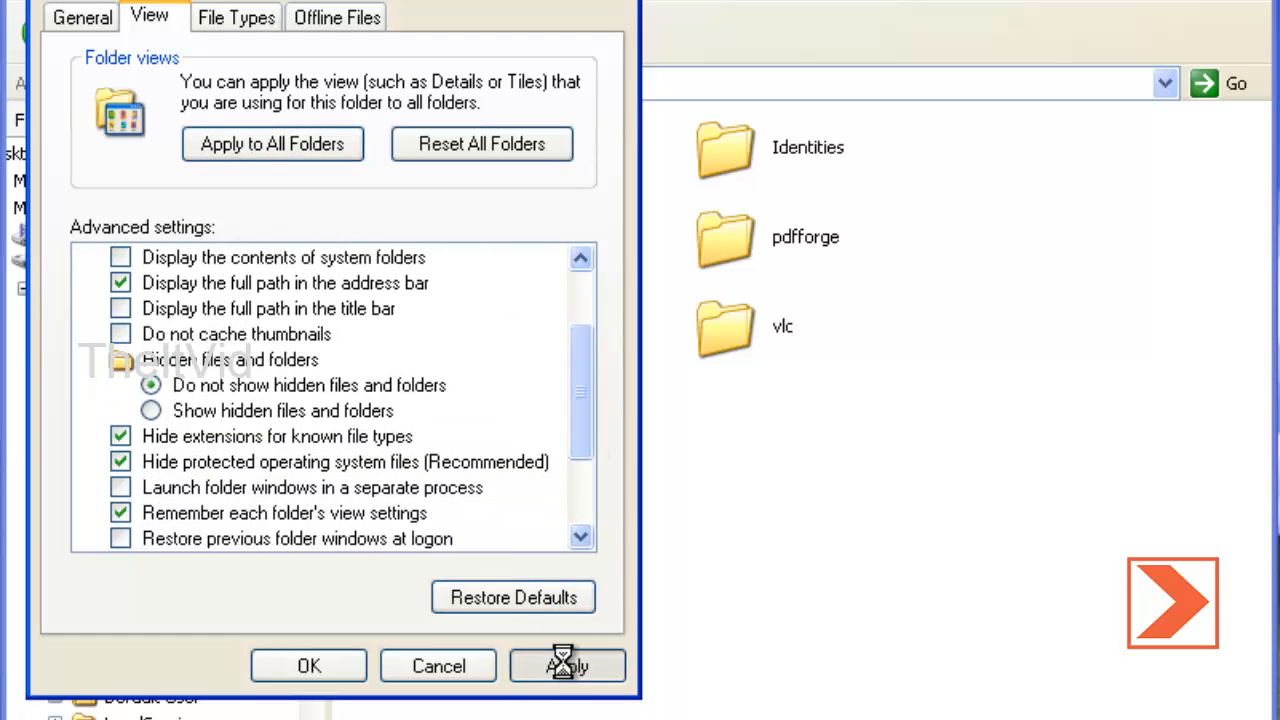
{"action": "left_click", "coordinate": [309, 668]}
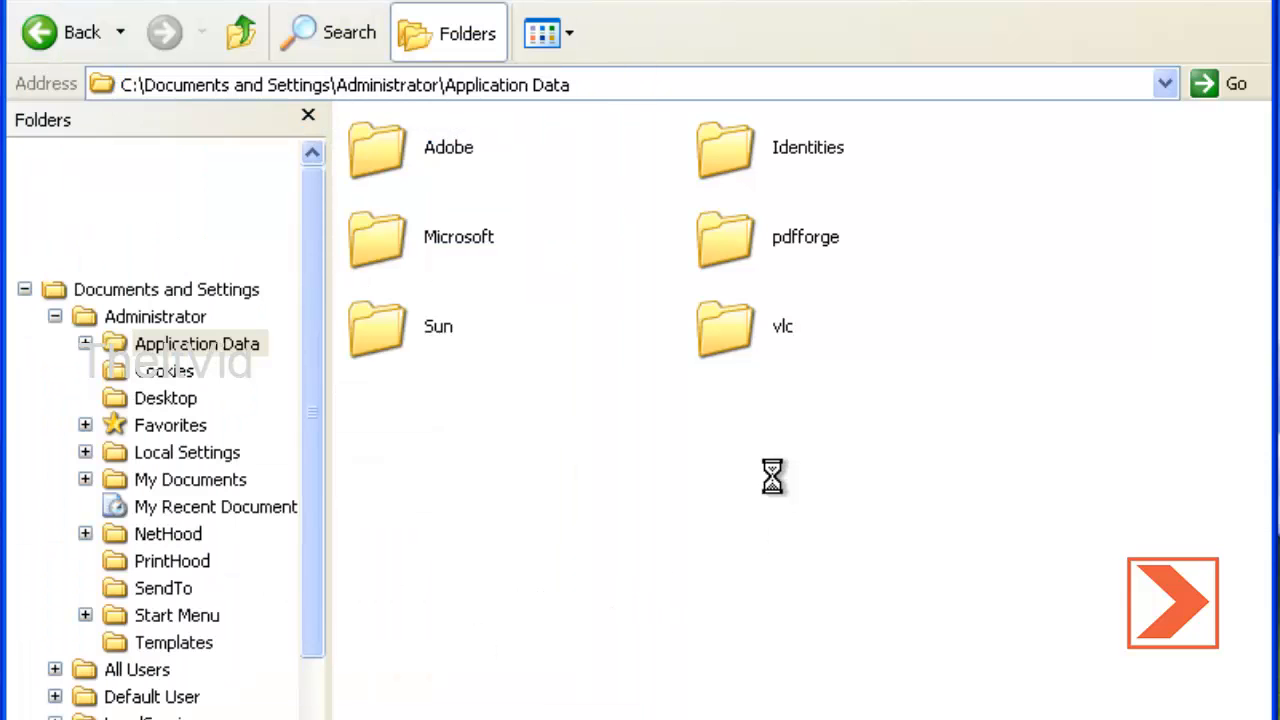
Go up from Application Data to My Computer and close the Explorer window.
{"action": "left_click", "coordinate": [238, 38]}
{"action": "left_click", "coordinate": [240, 35]}
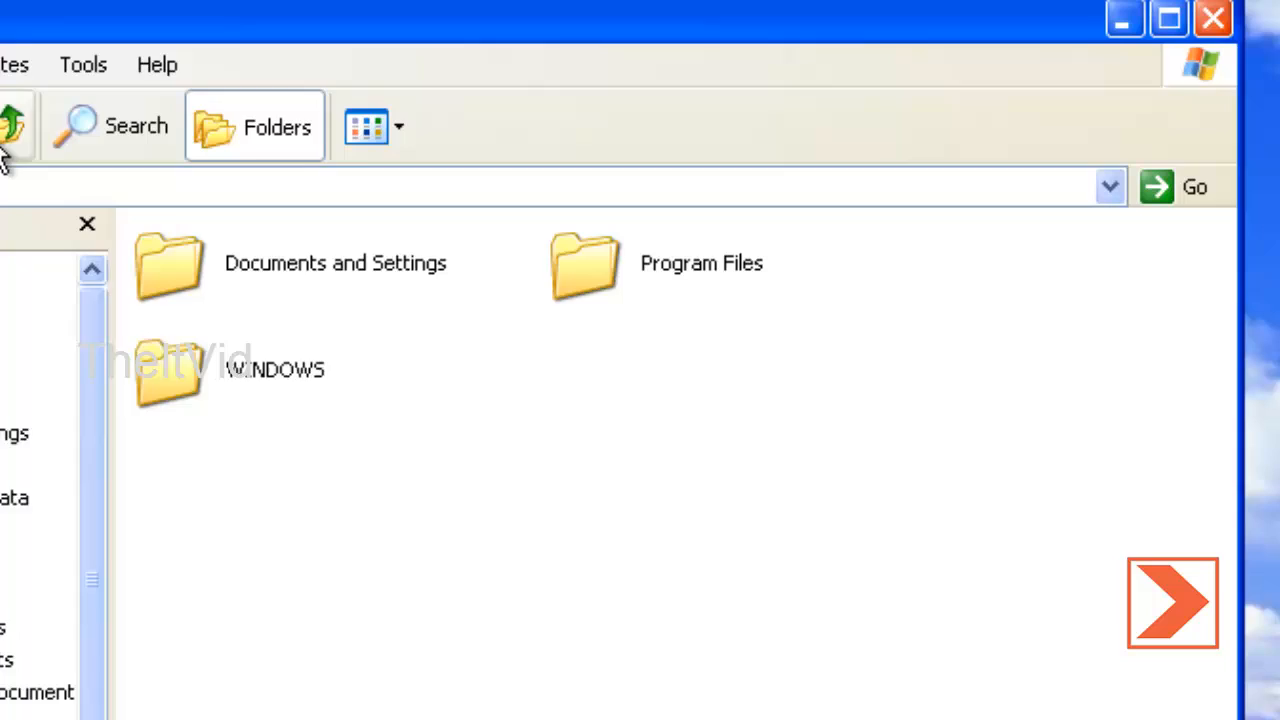
{"action": "left_click", "coordinate": [6, 145]}
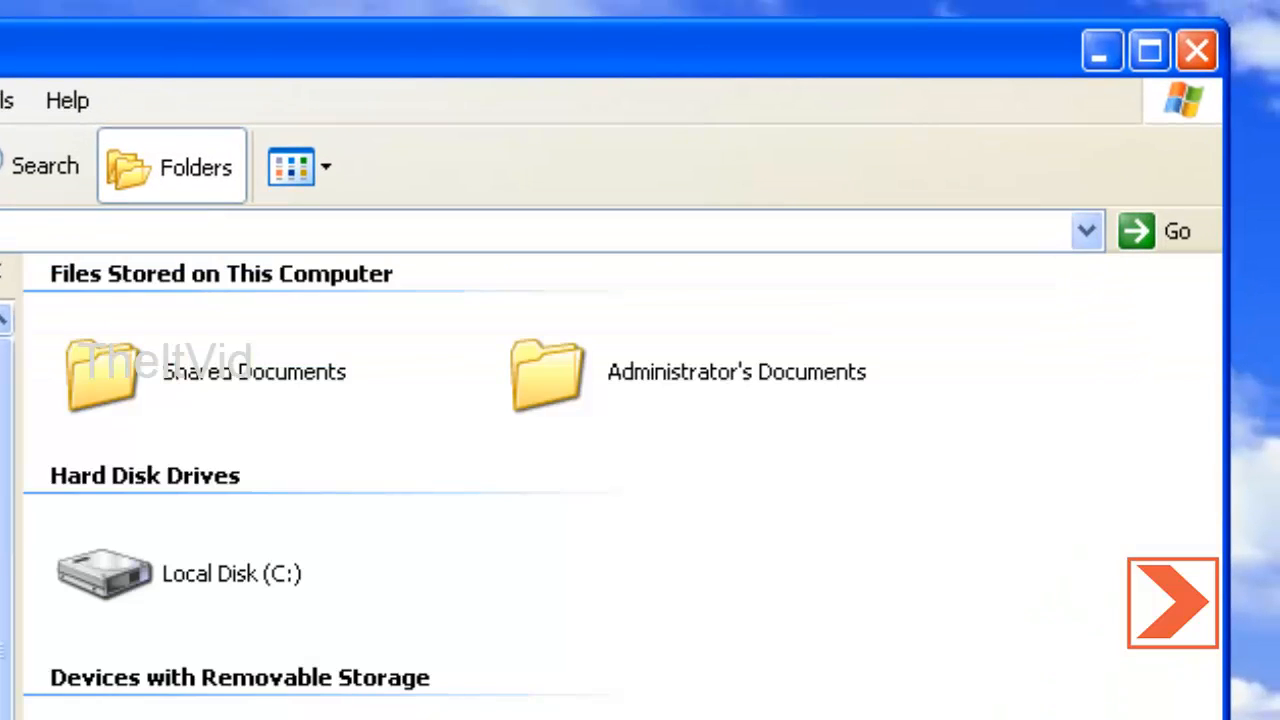
{"action": "left_click", "coordinate": [1197, 52]}
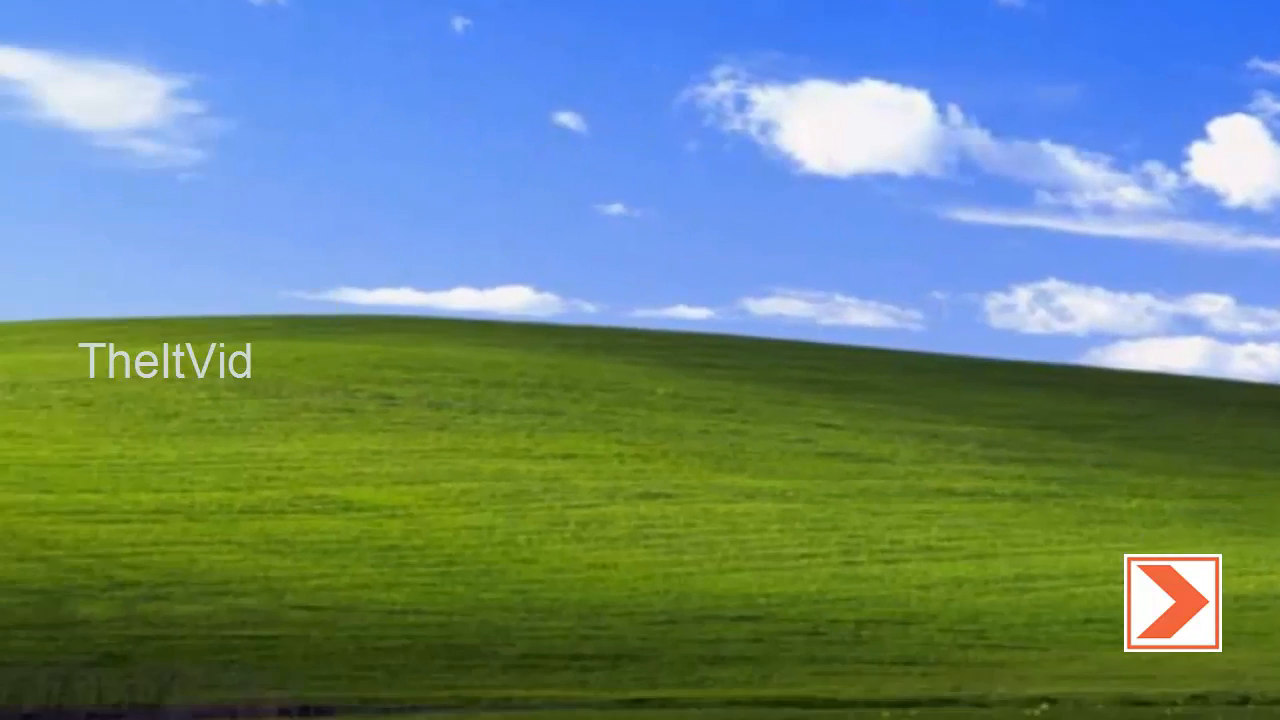
Launch Mozilla Firefox from the list of all installed programs.
{"action": "left_click", "coordinate": [30, 698]}
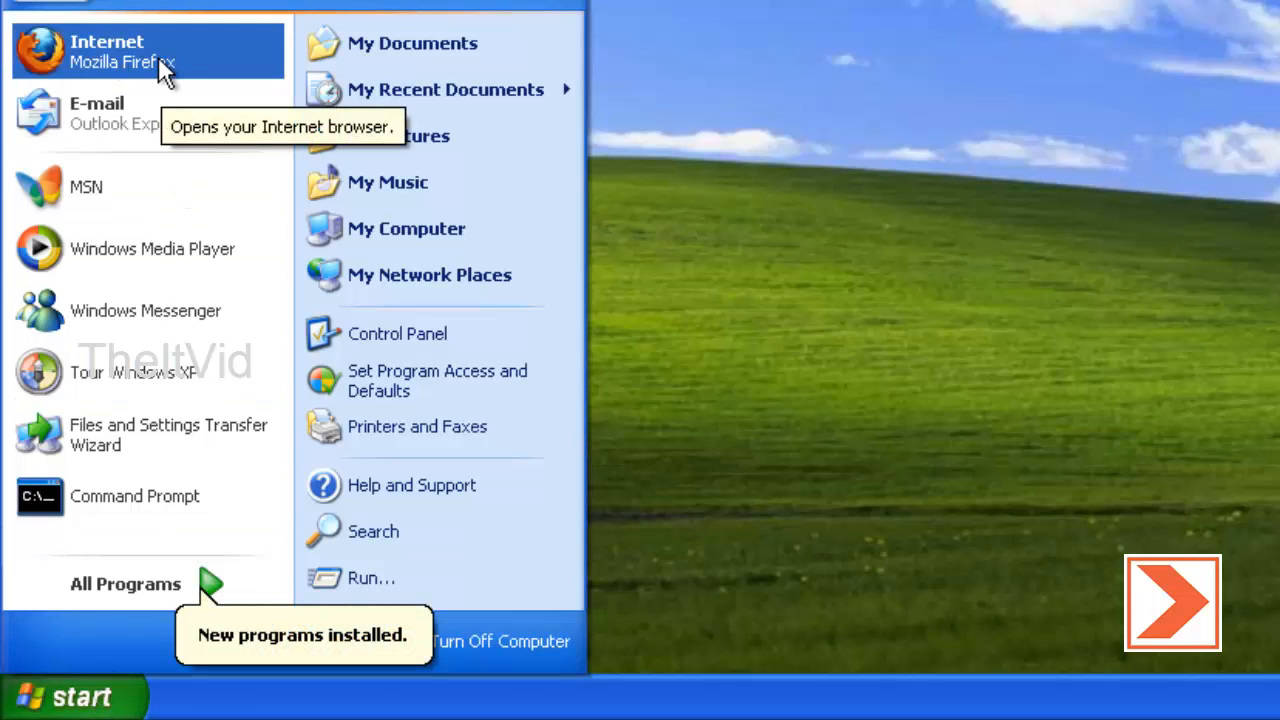
{"action": "mouse_move", "coordinate": [195, 574]}
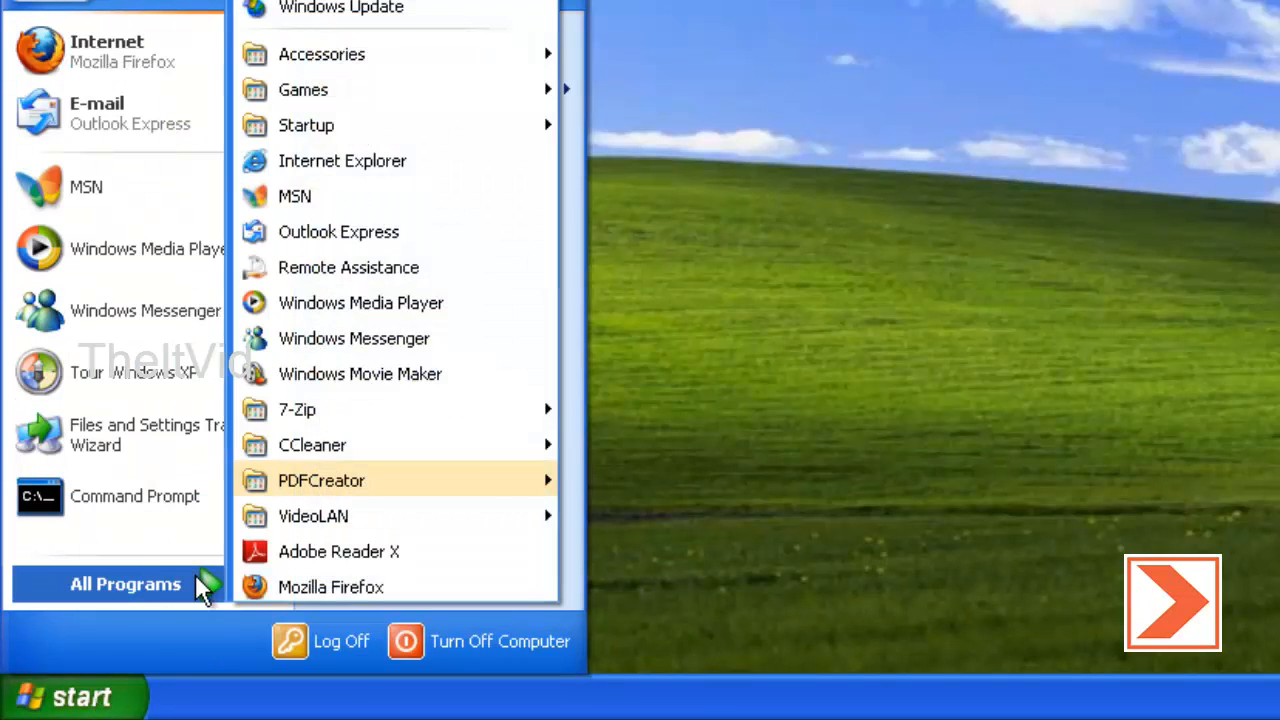
{"action": "left_click", "coordinate": [323, 587]}
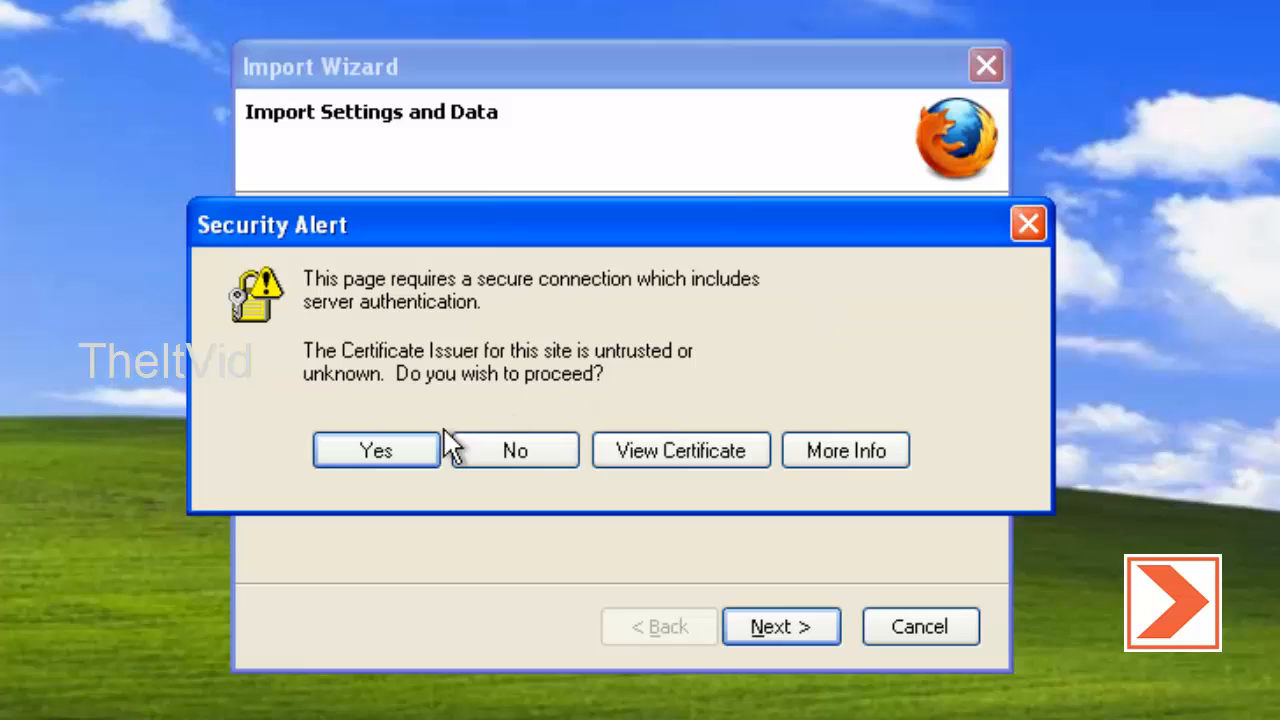
Dismiss the security alert and cancel the Import Wizard without importing settings or data.
{"action": "left_click", "coordinate": [1031, 236]}
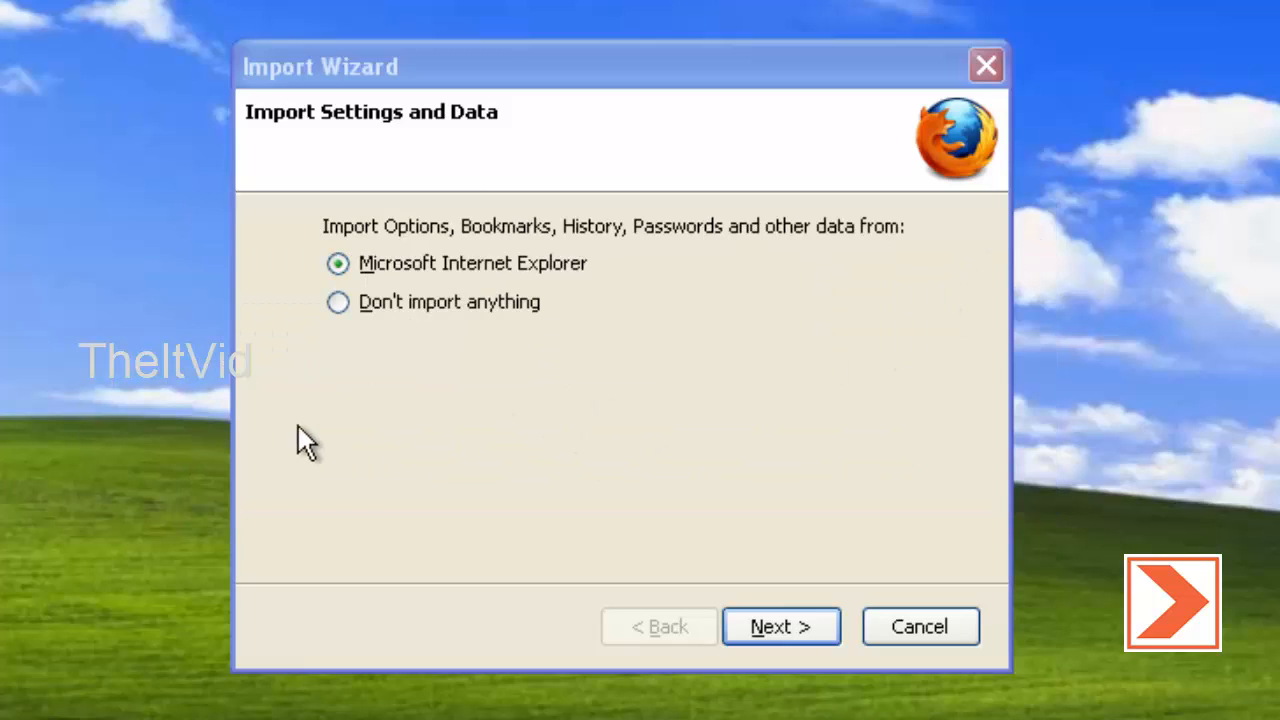
{"action": "left_click", "coordinate": [566, 252]}
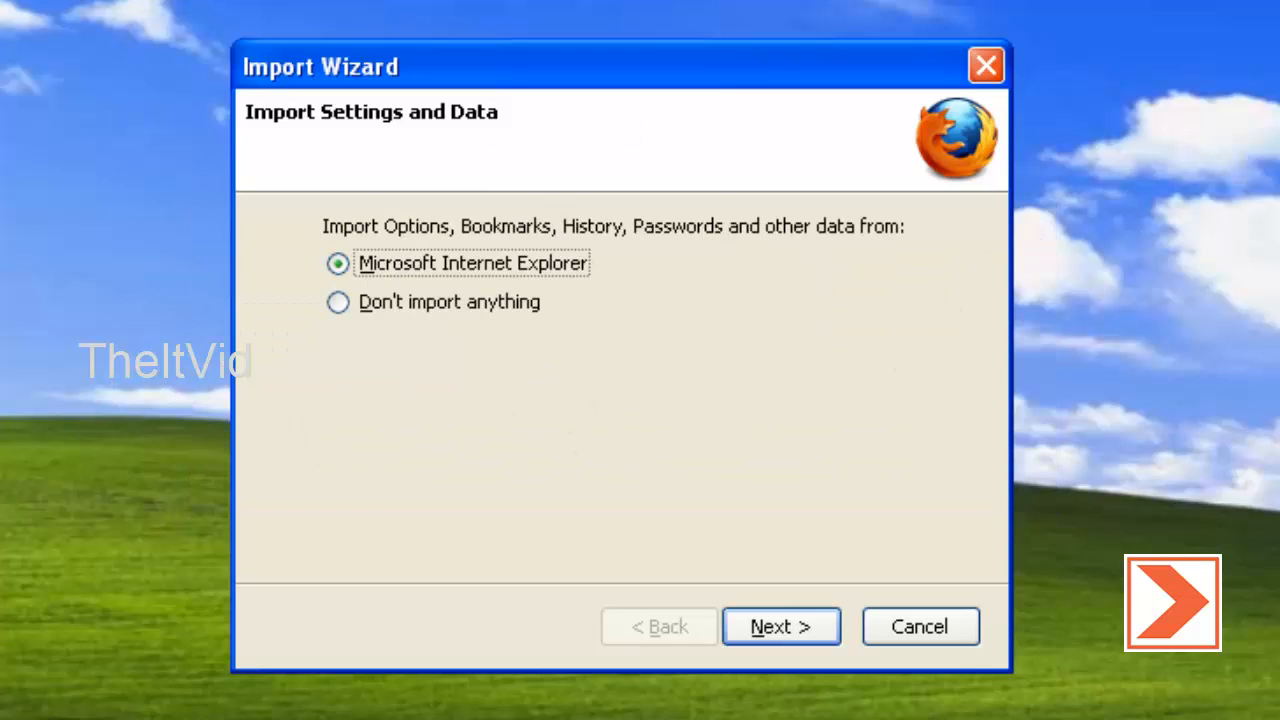
{"action": "left_click", "coordinate": [938, 638]}
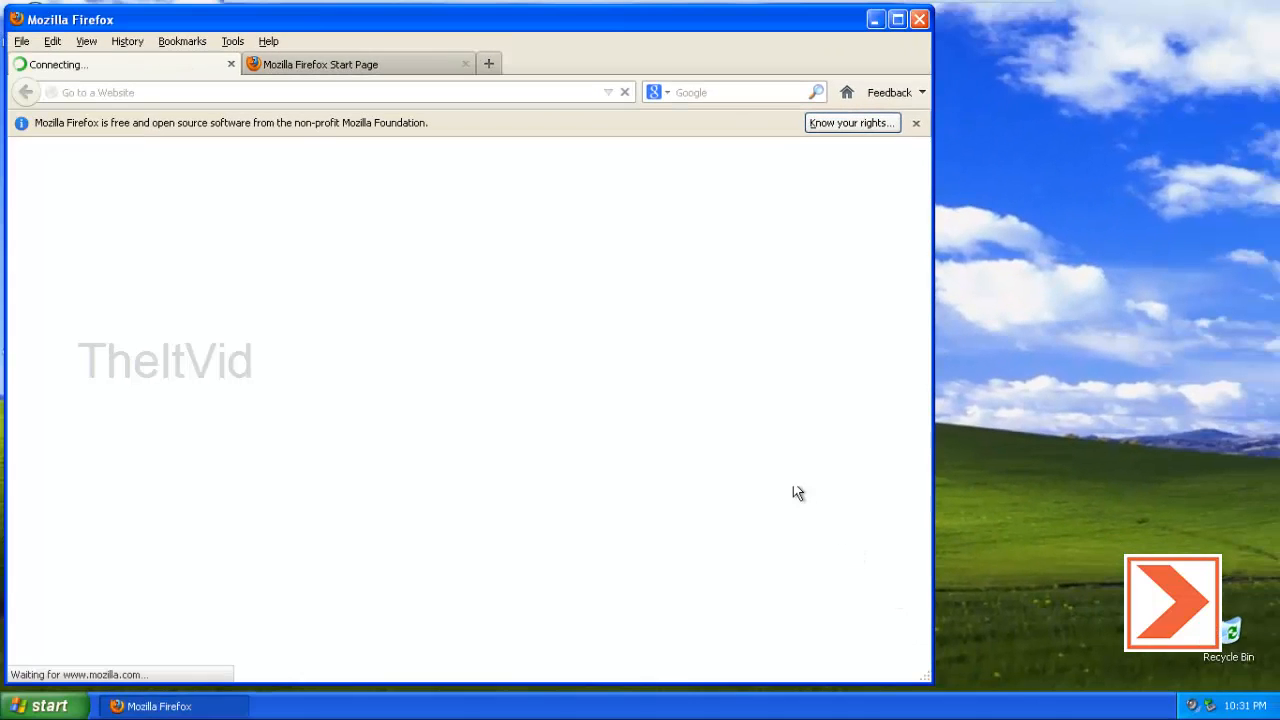
Maximize the Firefox window and close the still-connecting tab, leaving the Mozilla Firefox Start Page.
{"action": "left_click", "coordinate": [898, 20]}
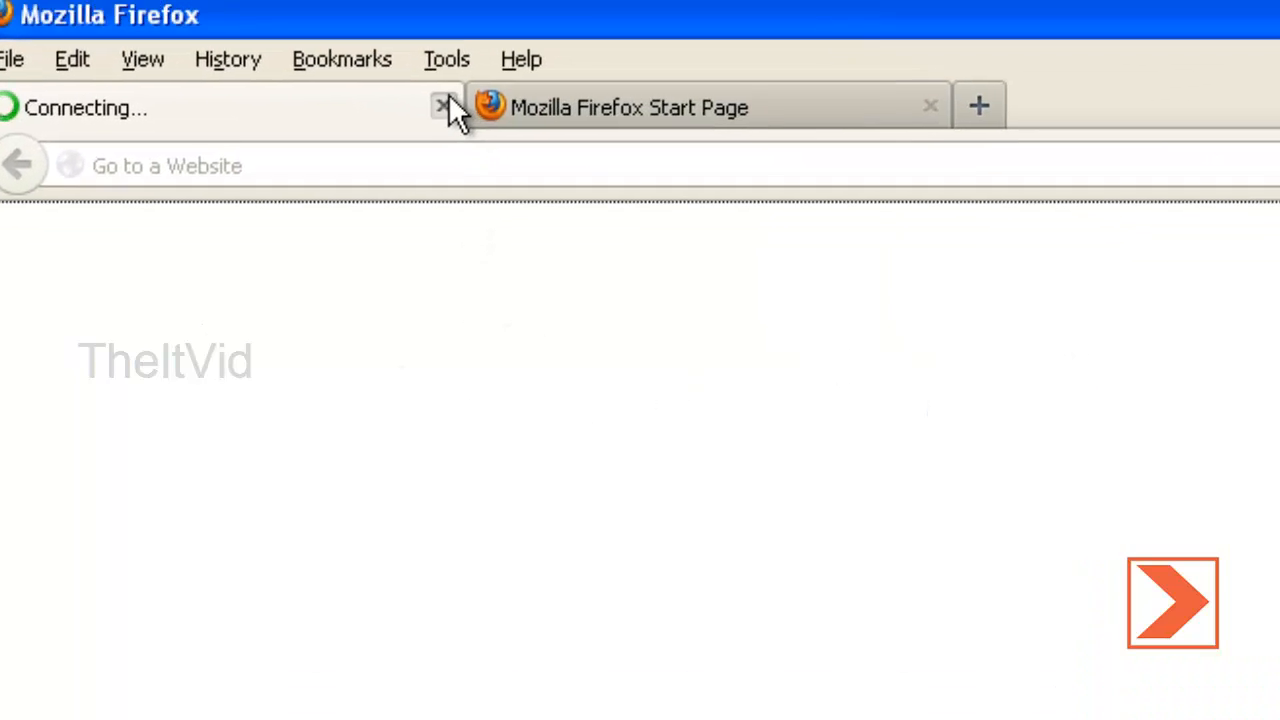
{"action": "left_click", "coordinate": [465, 117]}
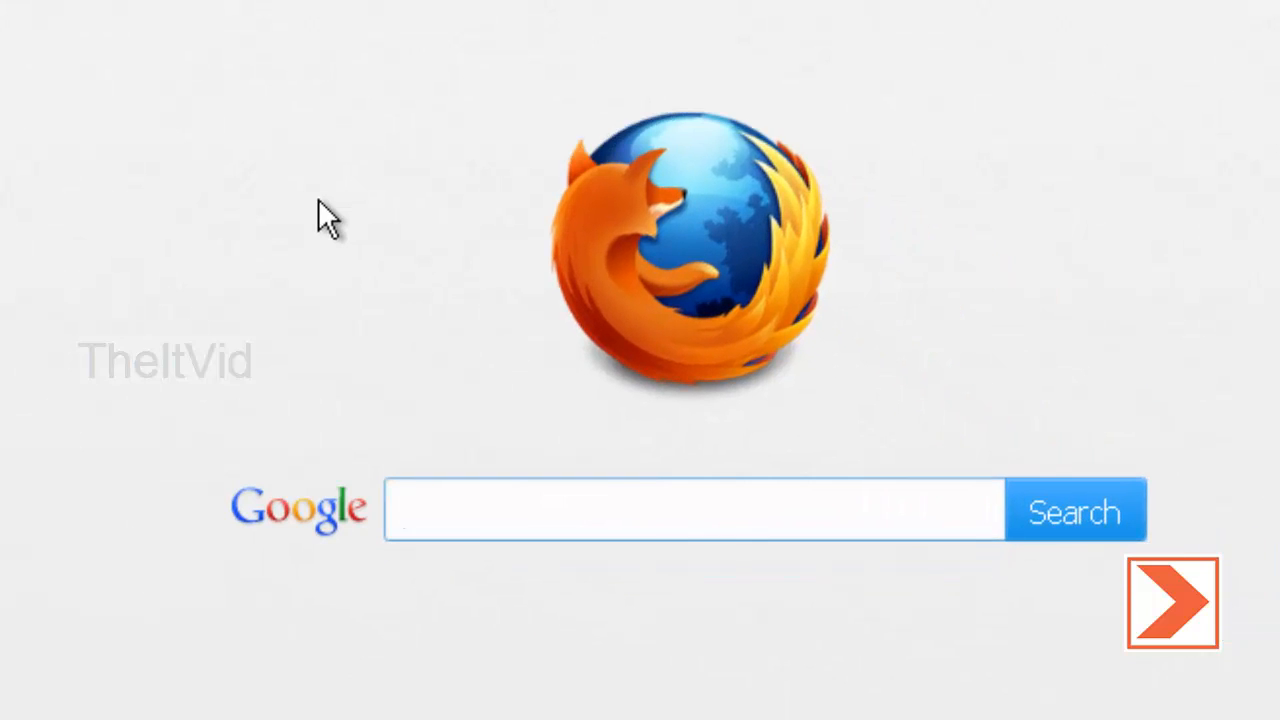